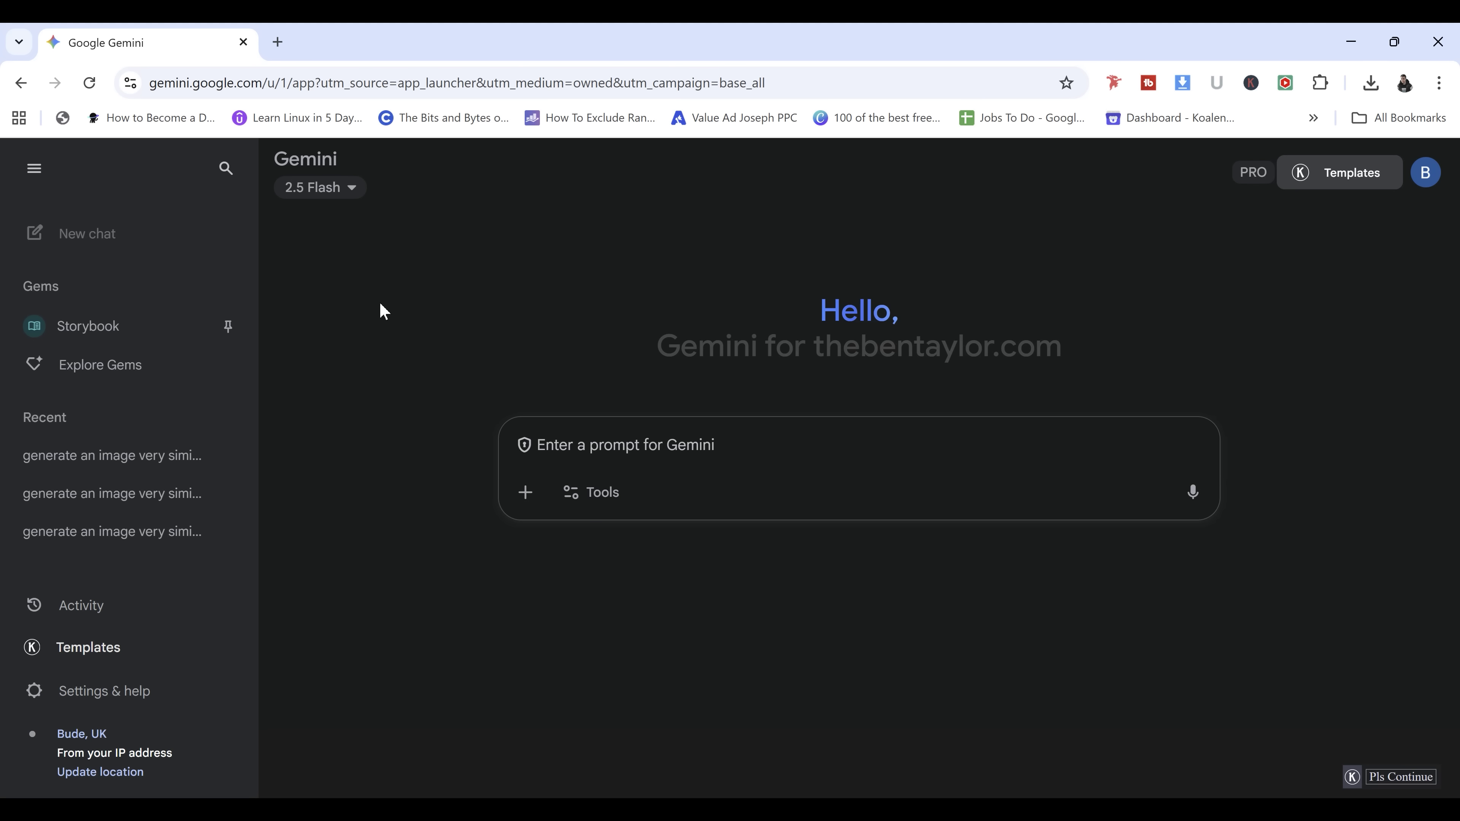
Attach the 'background image for watch' lightning image to a new prompt.
click(359, 195)
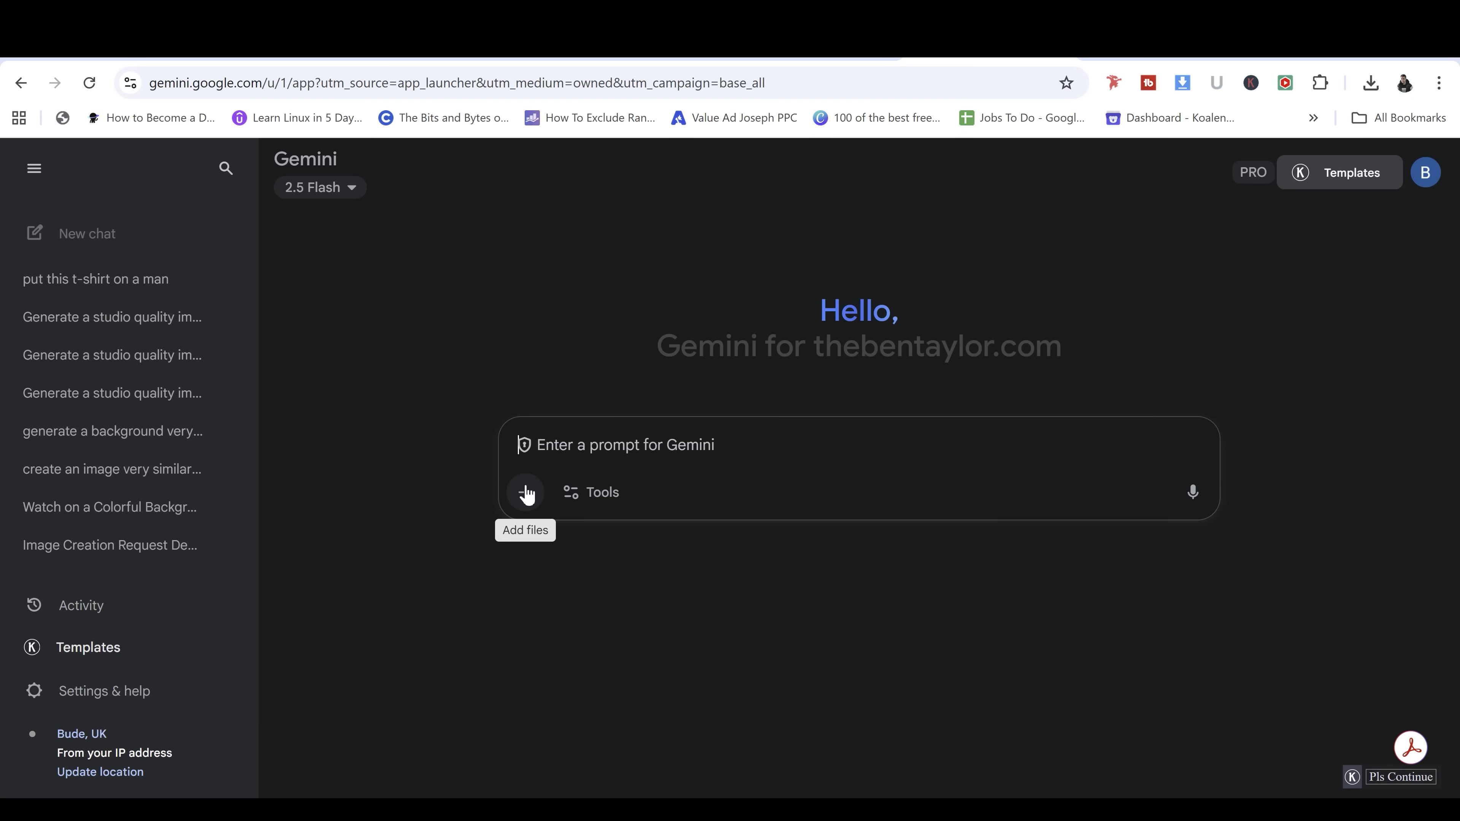
click(526, 492)
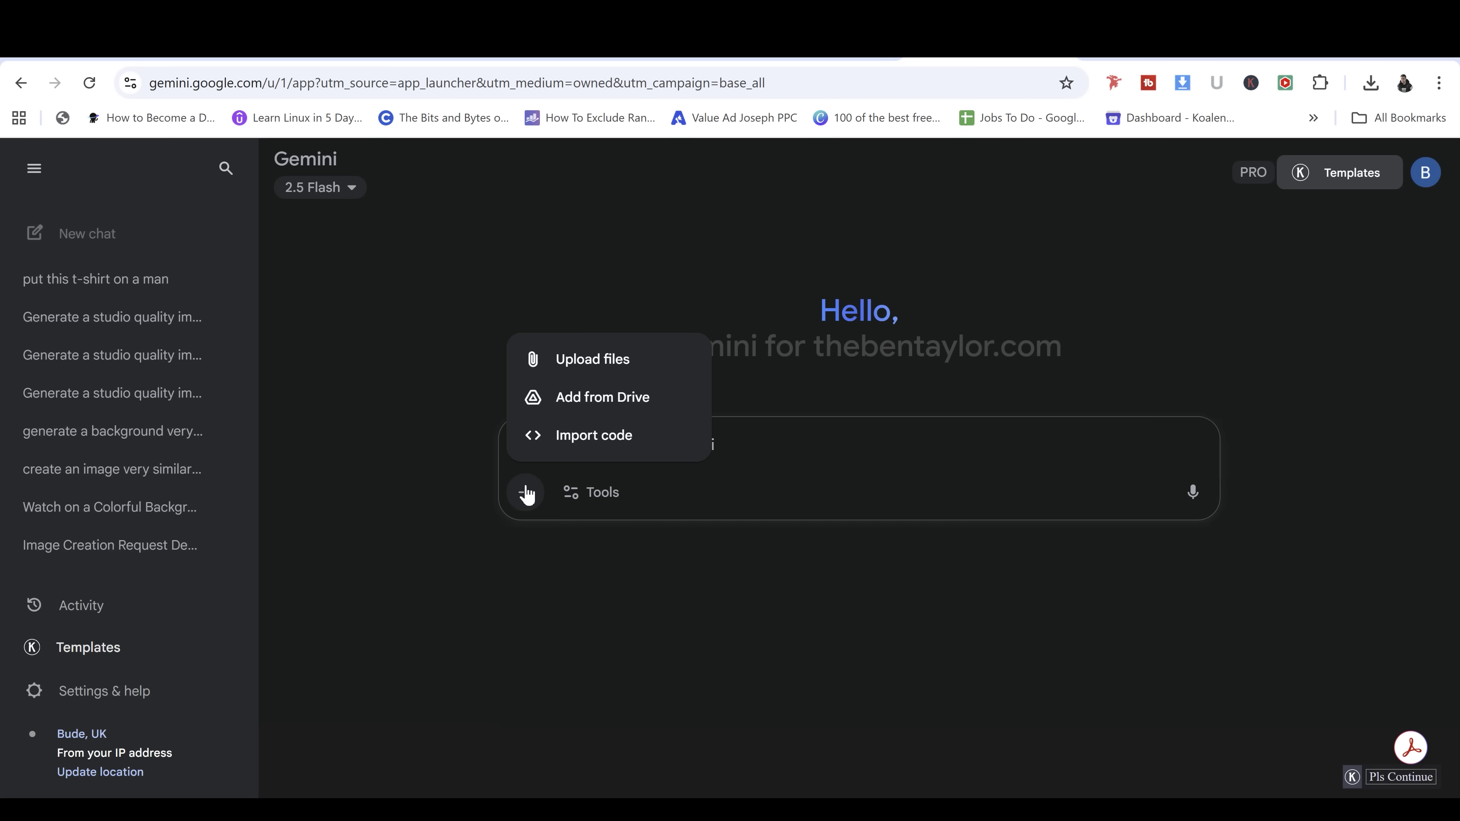
click(582, 363)
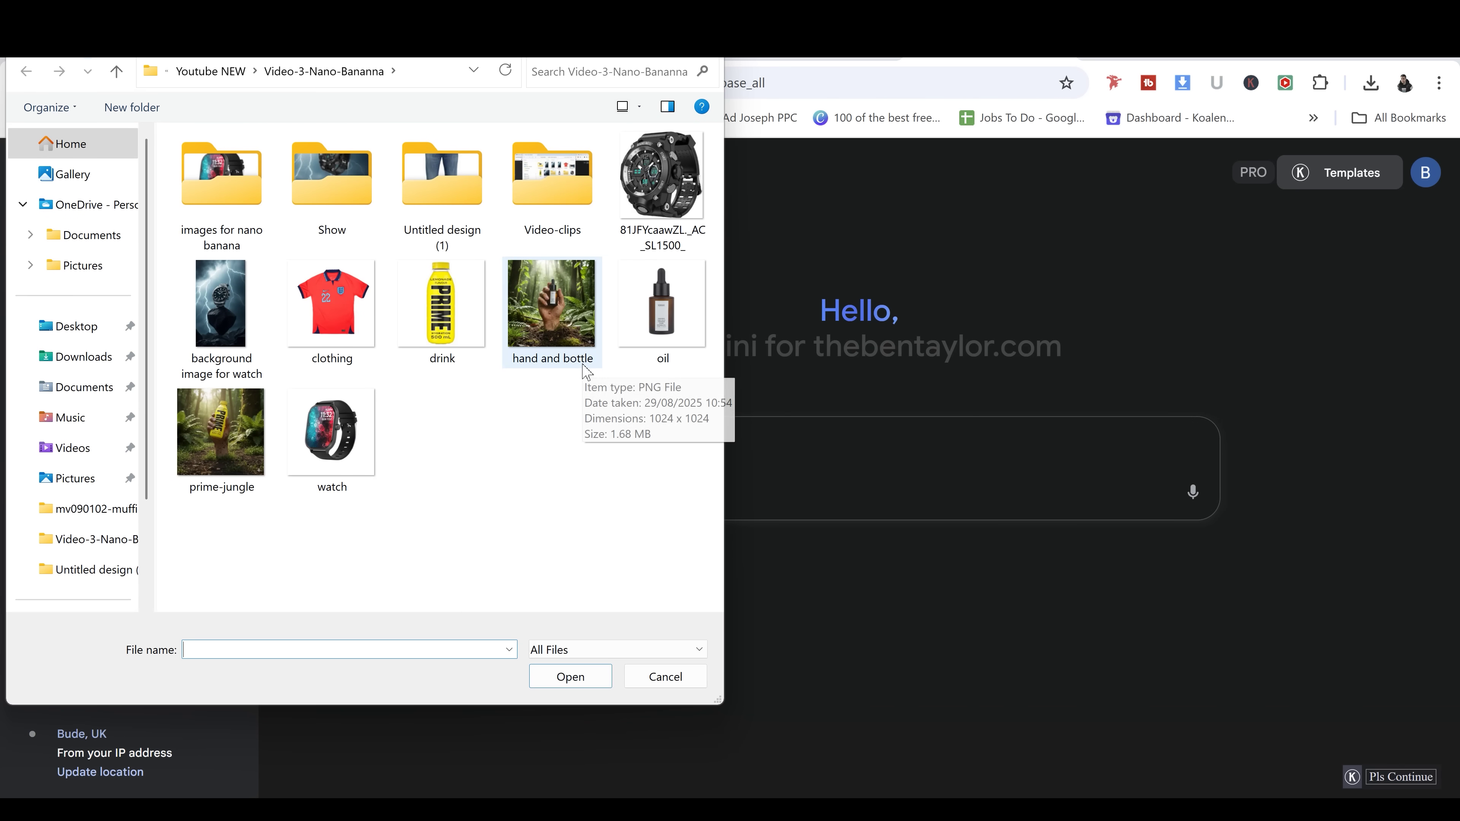
click(229, 323)
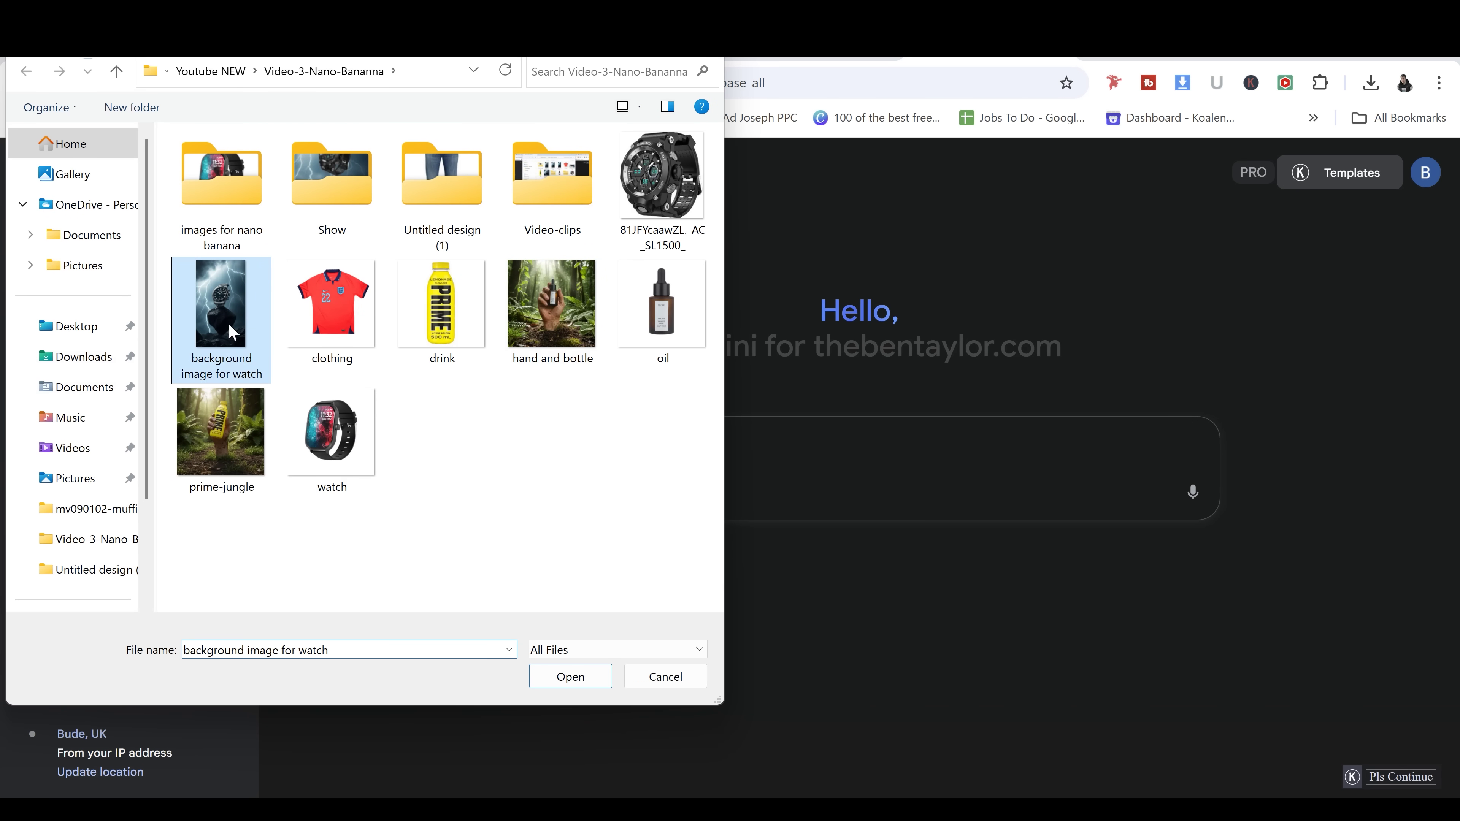
click(543, 678)
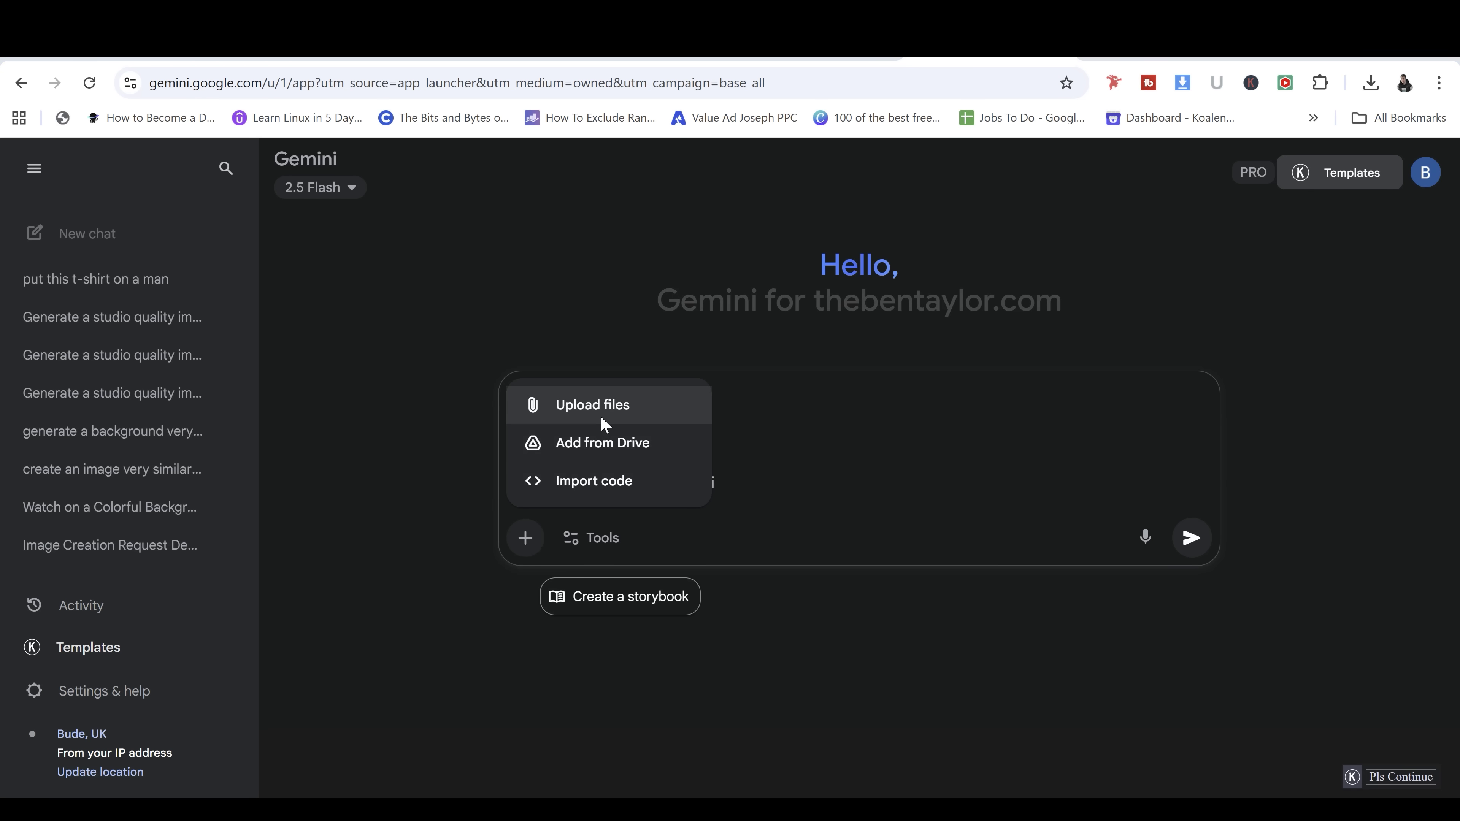
Attach the black watch photo 81JFYcaawZL._AC_SL1500_ as the second image.
click(598, 405)
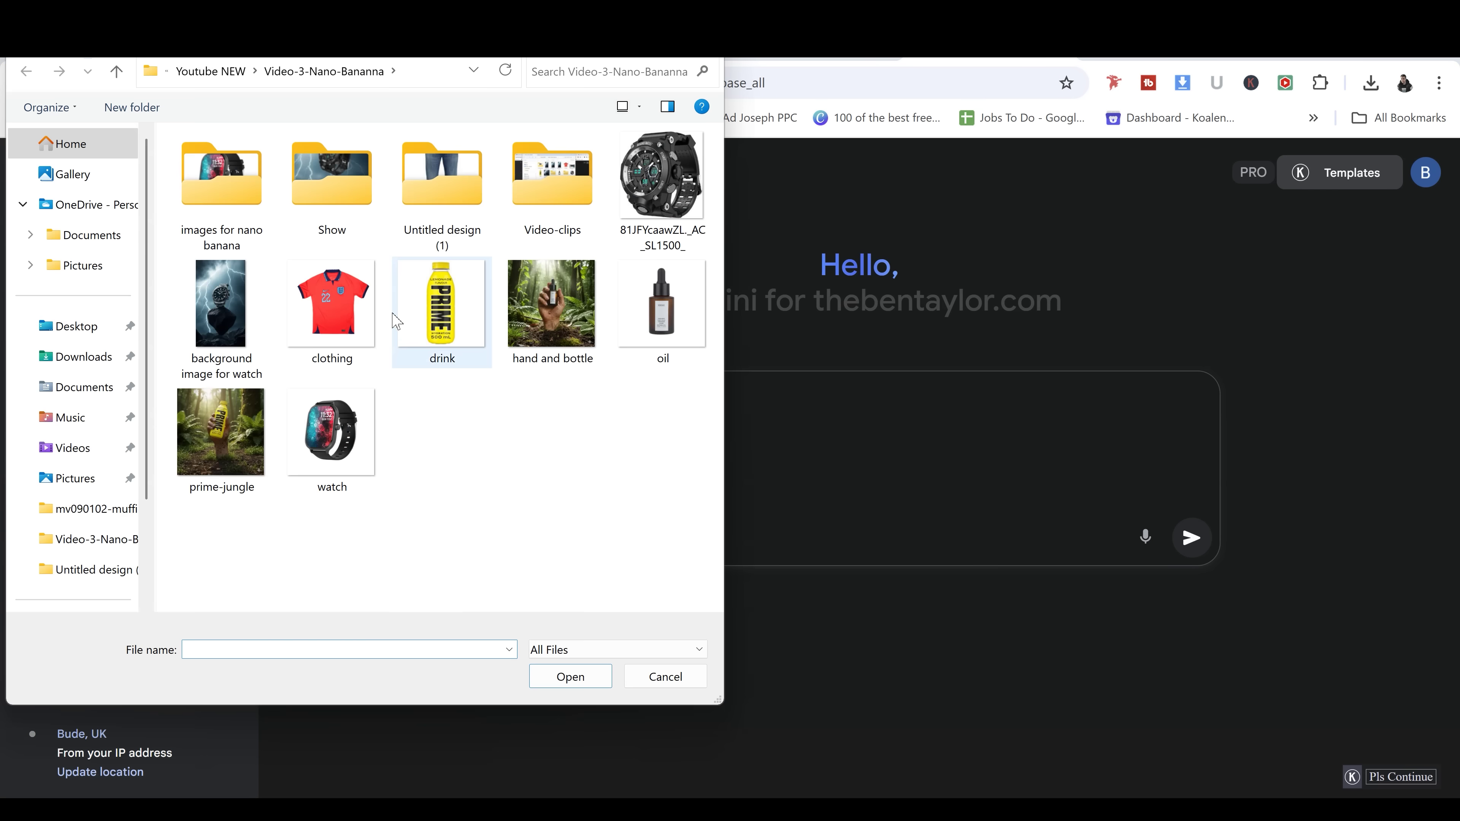
click(655, 175)
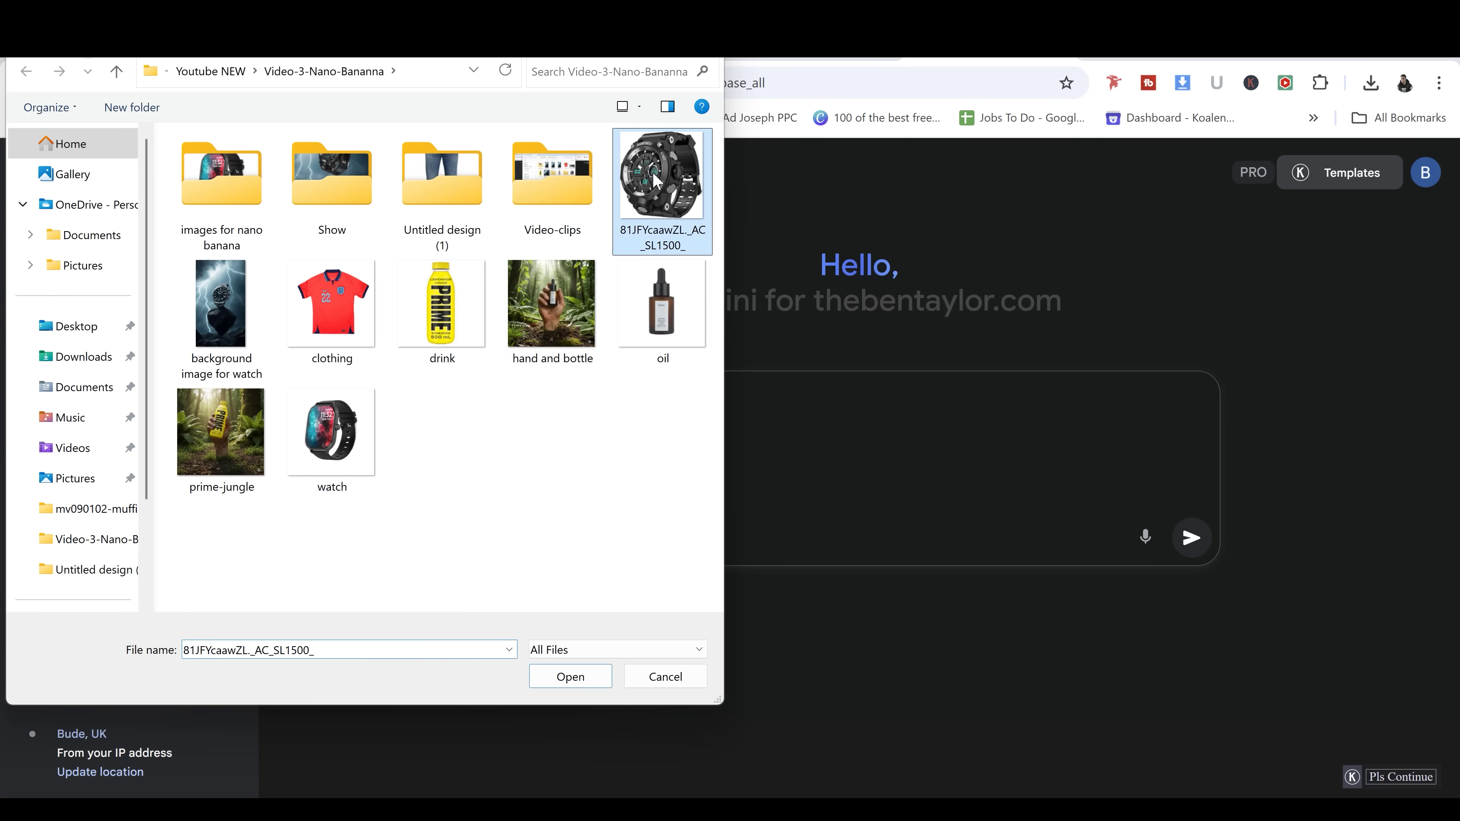
click(582, 674)
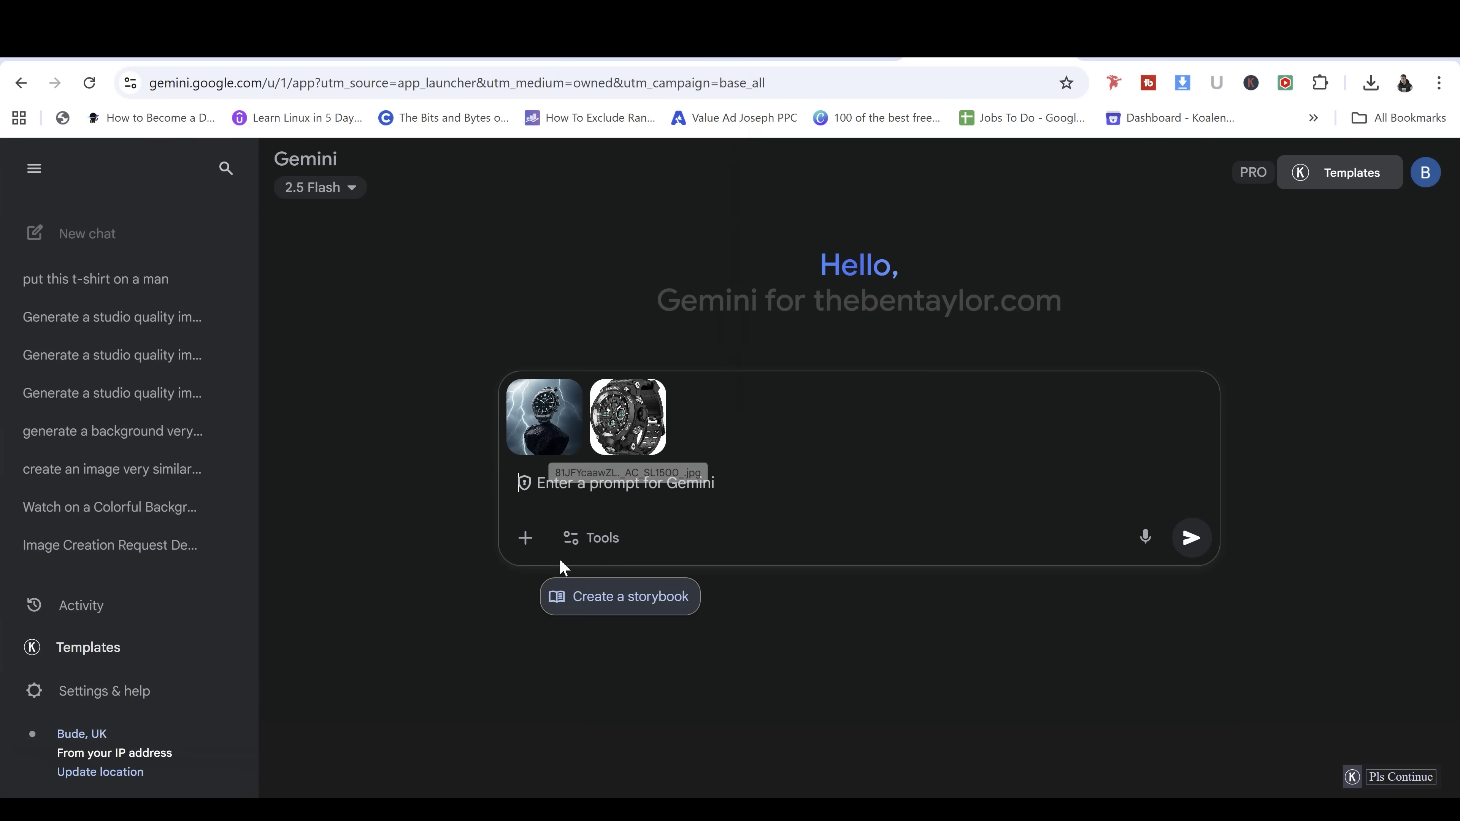
Paste the floating-watch prompt, change 'small amount' to 'tiny bit' of rock dust, and send it.
text(generate an image very similar to the image which has lightning in it. Remove the watch in the lightning image and add the other watch in to it. Have the watch suspended high in the air above the rock, so it appears to be floating, add a small amount  of rock dust falling from the watch strap onto the top of the rock only. Ensure that color and lighting match in the background and on the watch, so it looks natural. The image has been shot with a canon r5 and 24mm lens and is commercial quality)
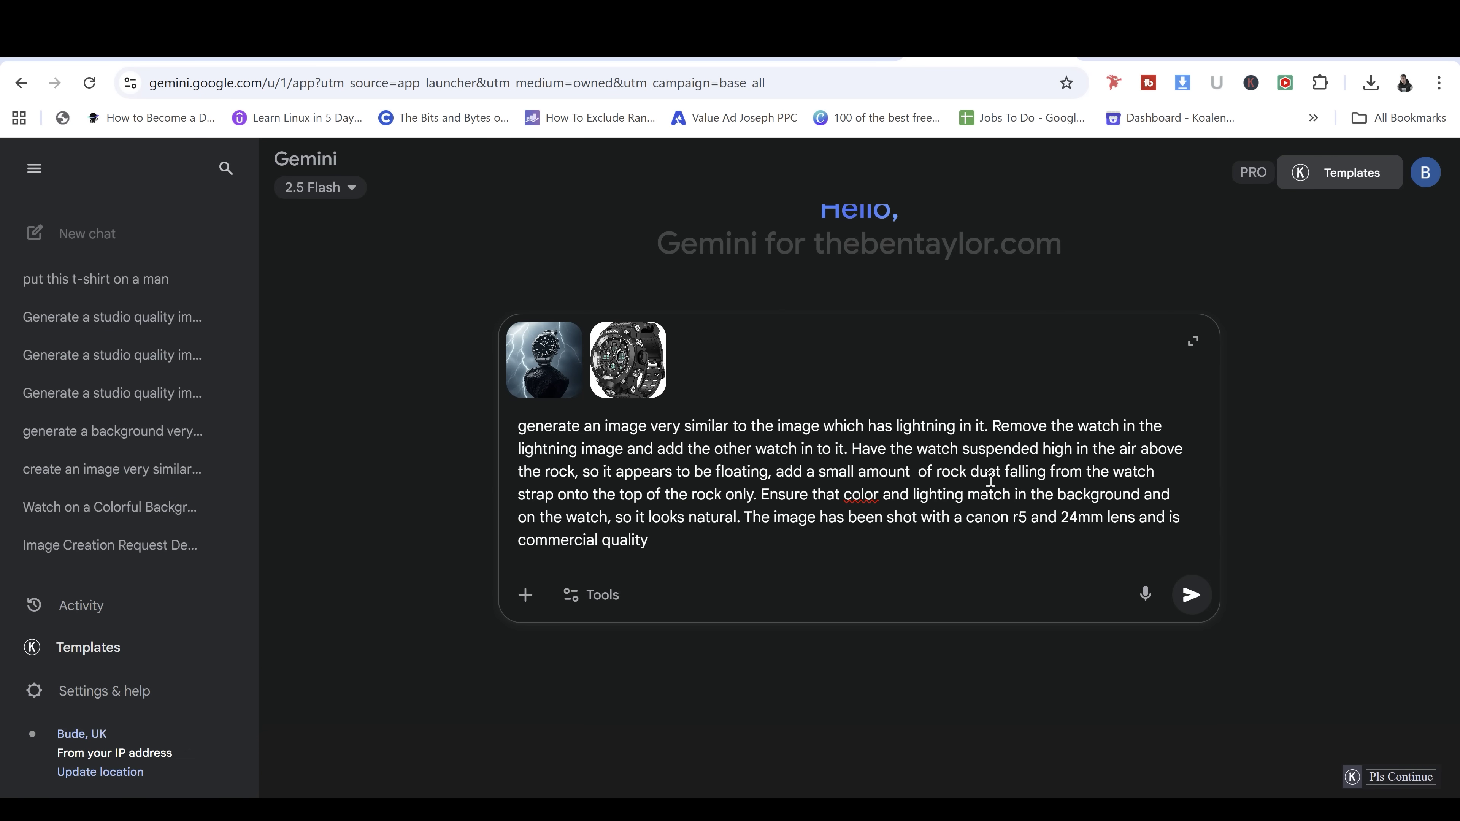
drag(919, 473, 824, 471)
text(tiny)
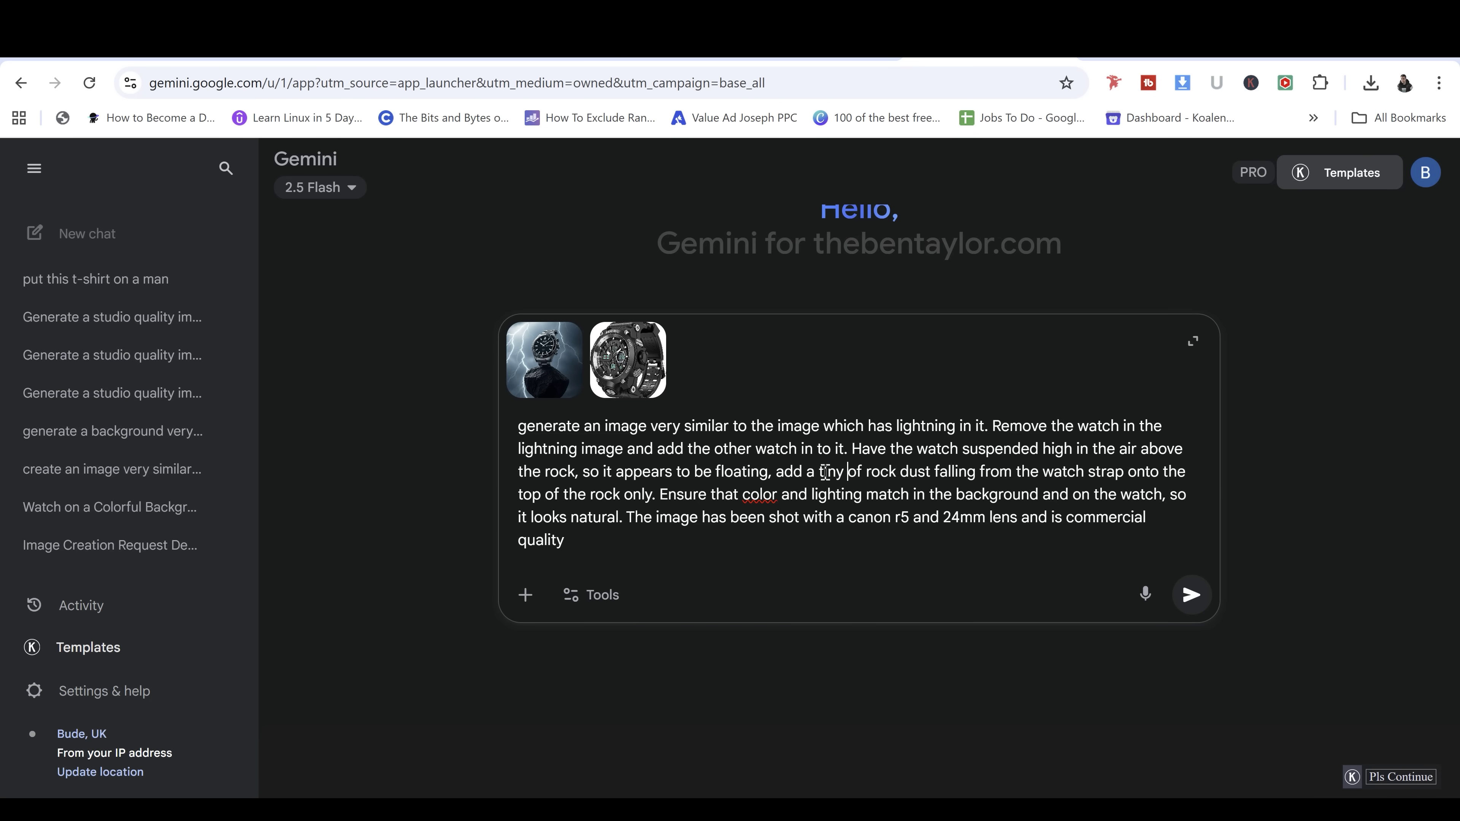
text( bit)
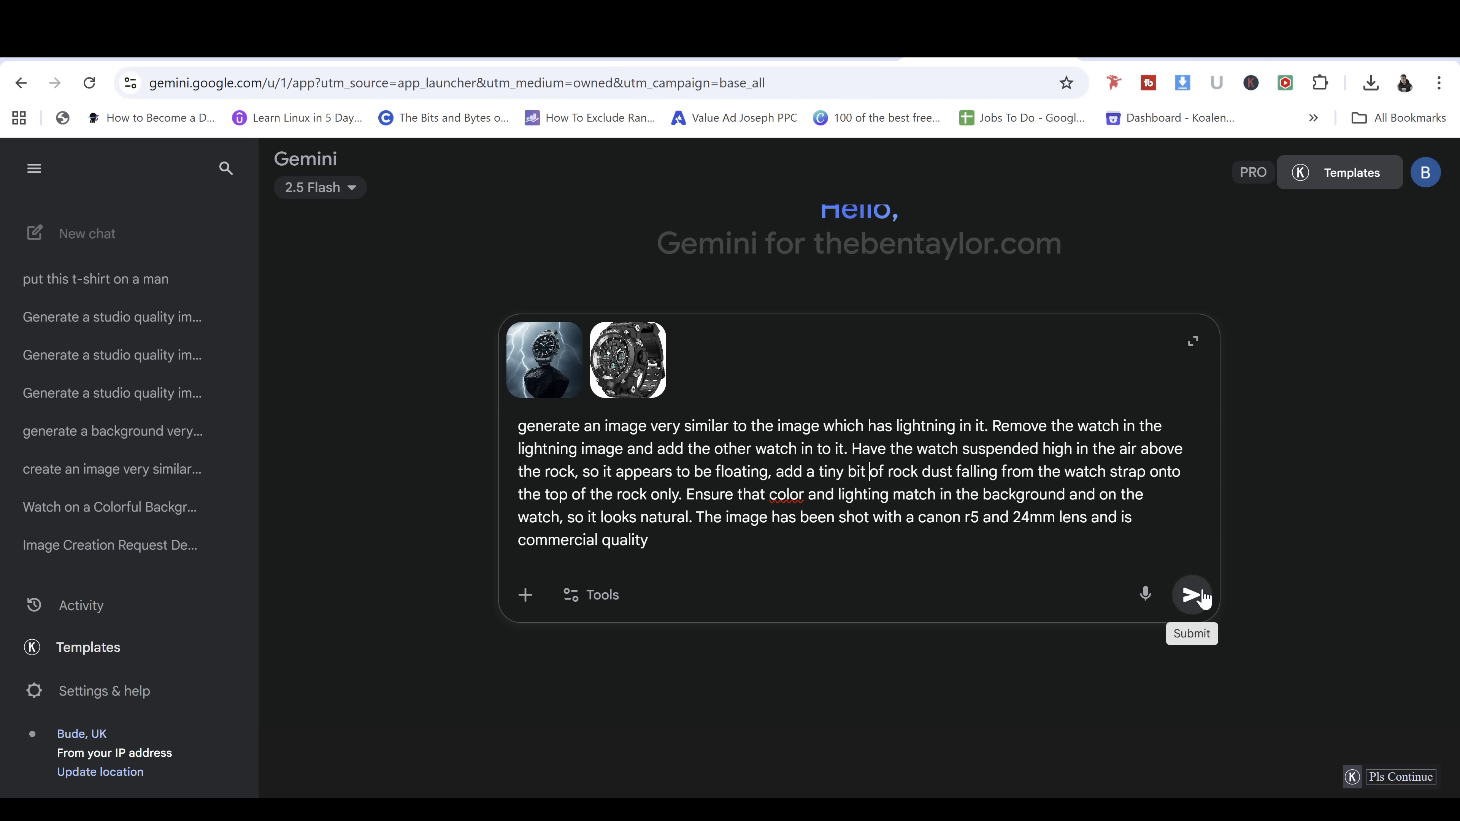
click(1192, 595)
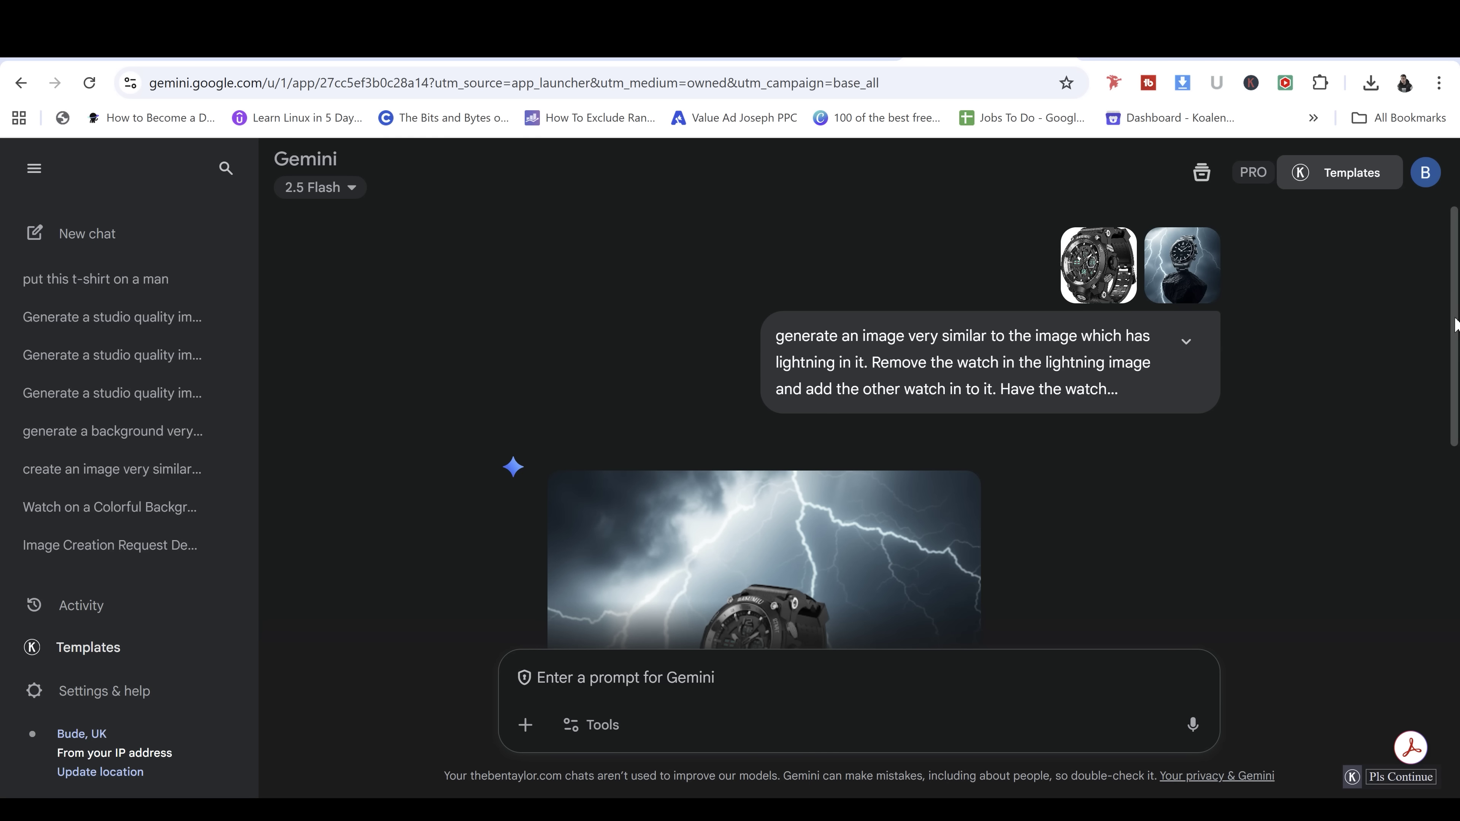
Scroll down to reveal the generated watch floating above the lightning-lit rock.
scroll(1445, 575, down, 5)
scroll(1446, 575, down, 1)
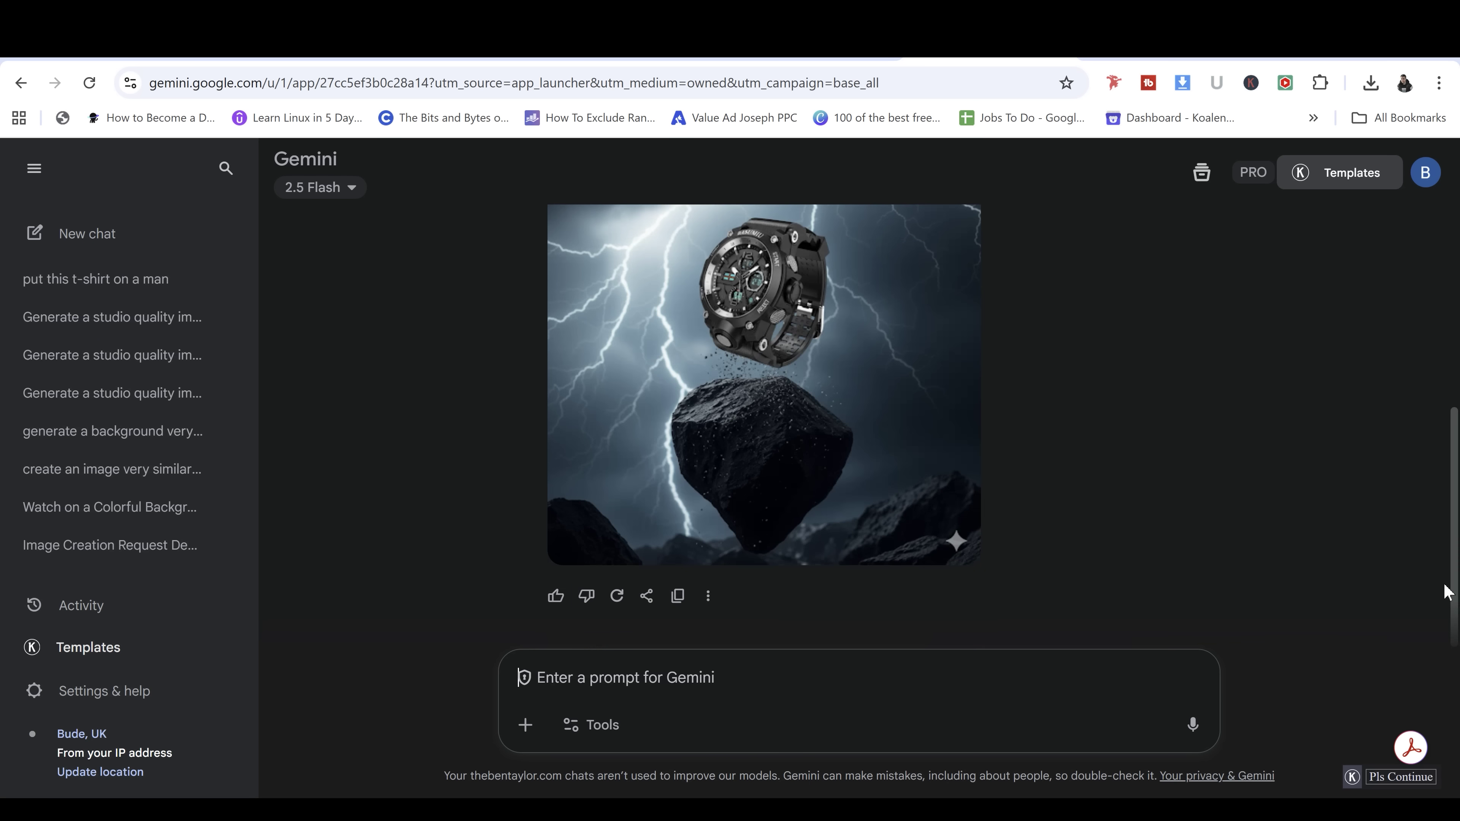
Open the generated watch-over-rock storm image in the full-size viewer.
click(747, 389)
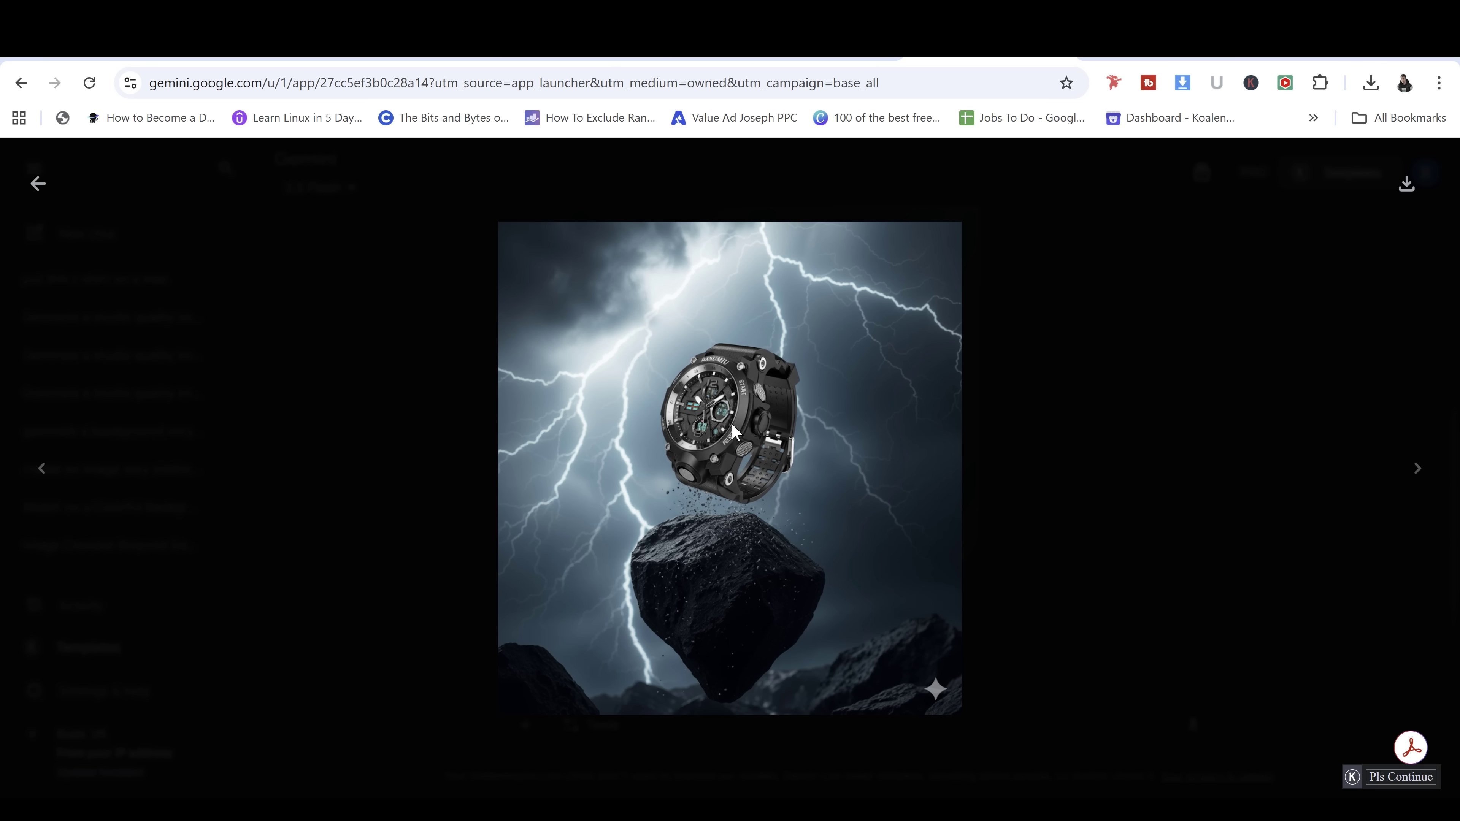
Download the full-size storm watch image, inspect it at 149% in Photos, then close it.
click(1406, 185)
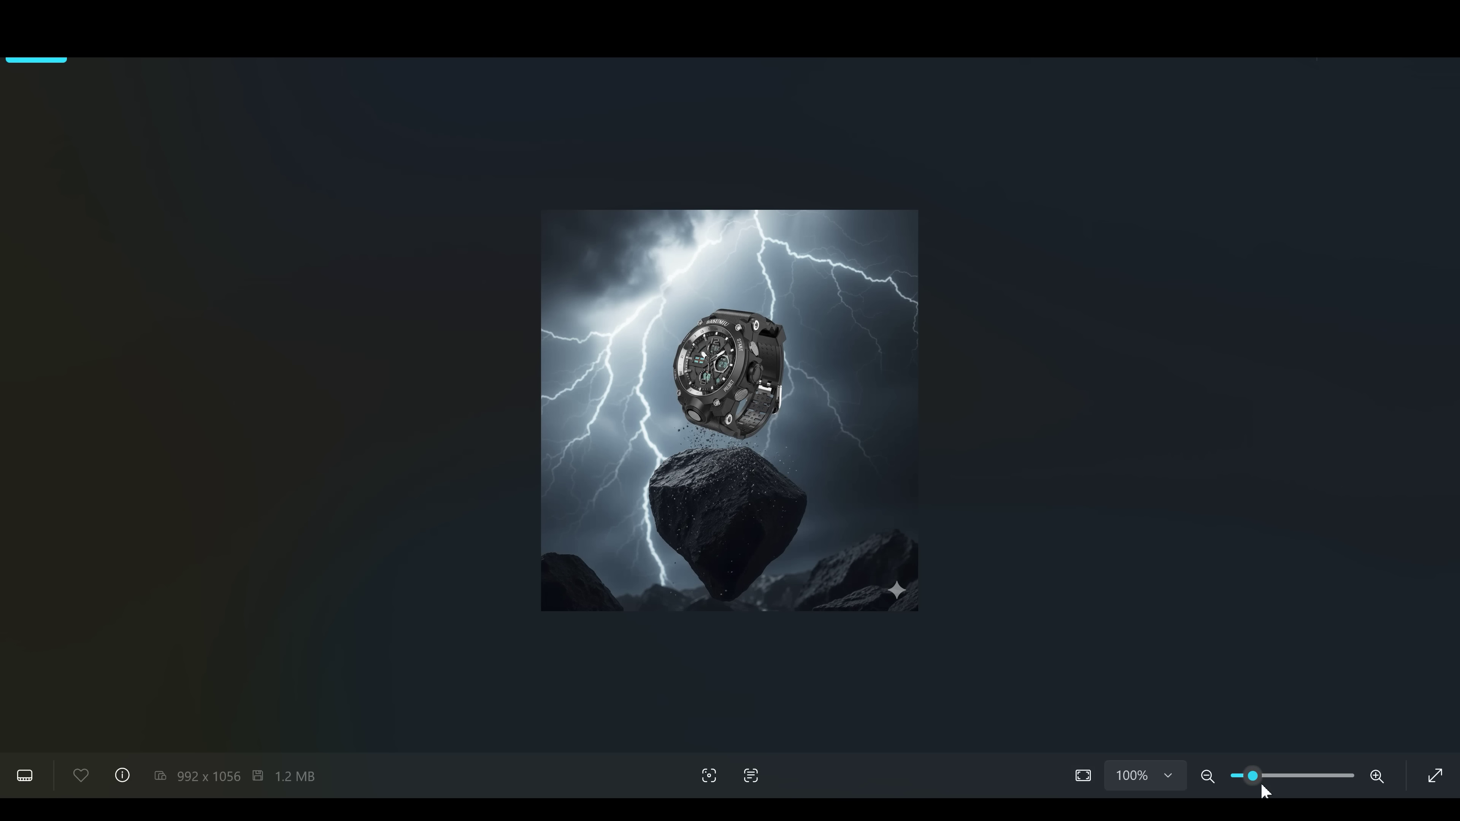
drag(1254, 780, 1260, 779)
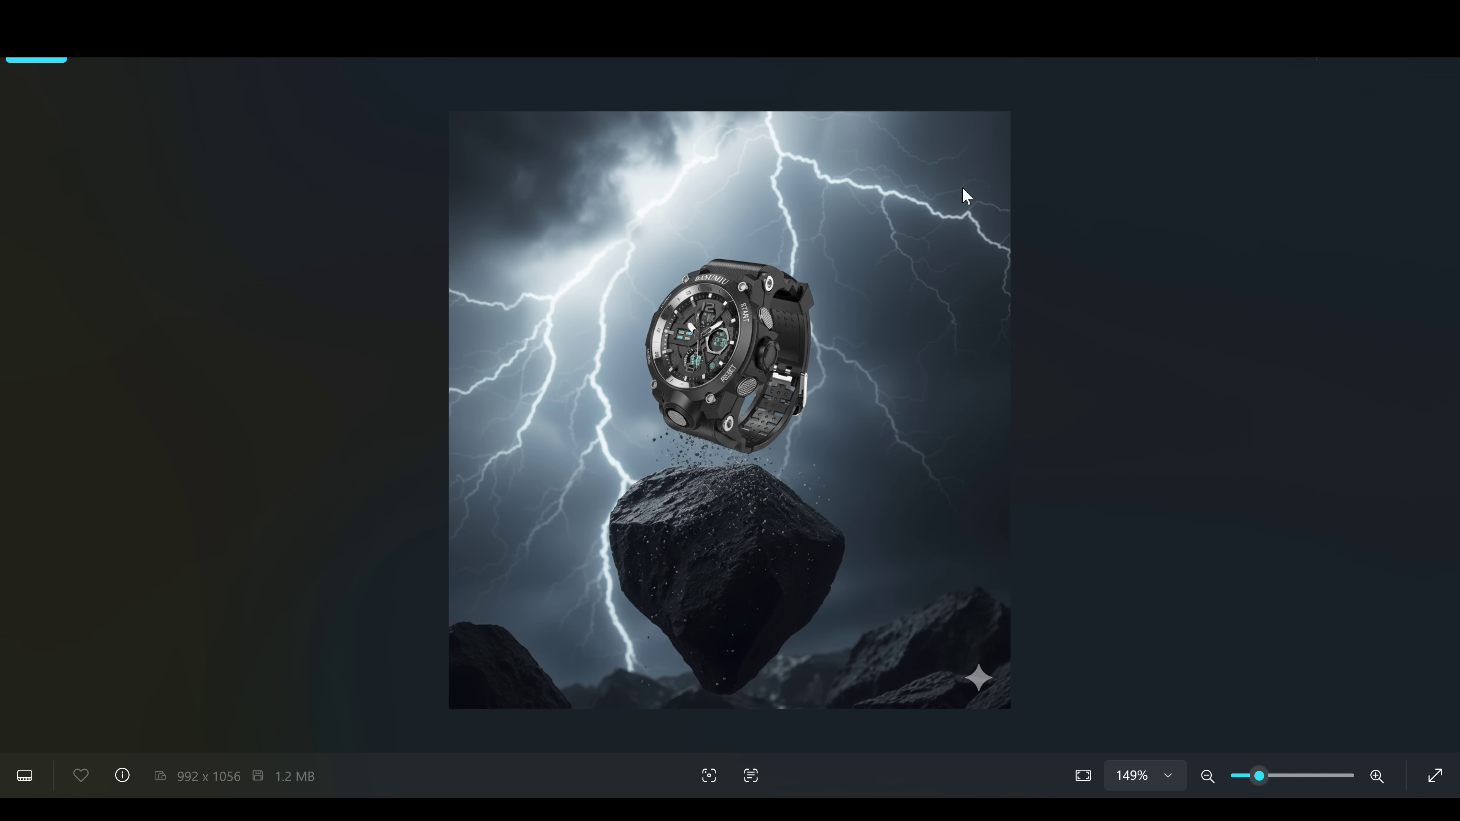
click(1438, 58)
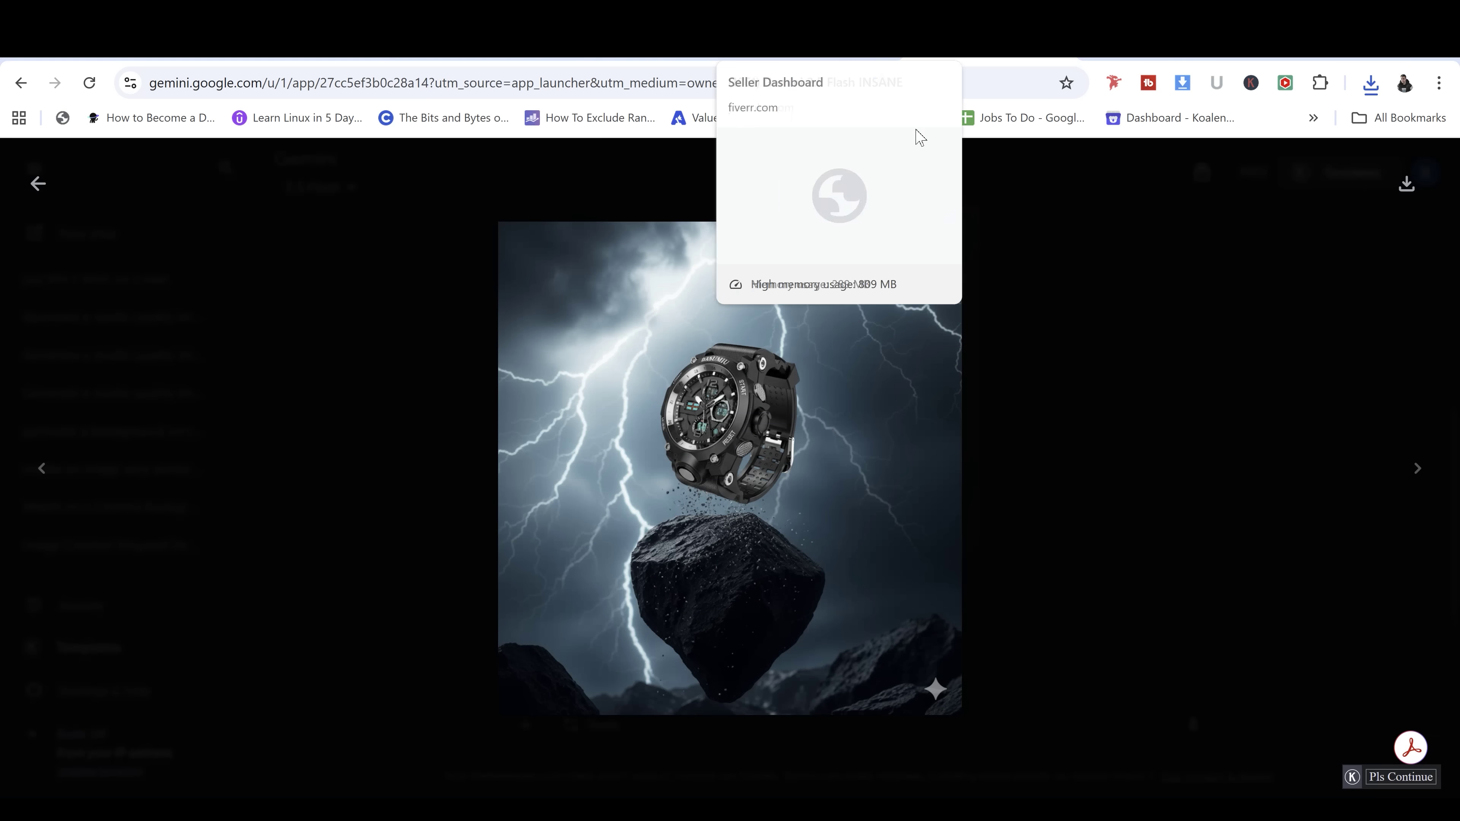
Request 'make the watch a bit higher in the image' and view the new result full size.
click(39, 184)
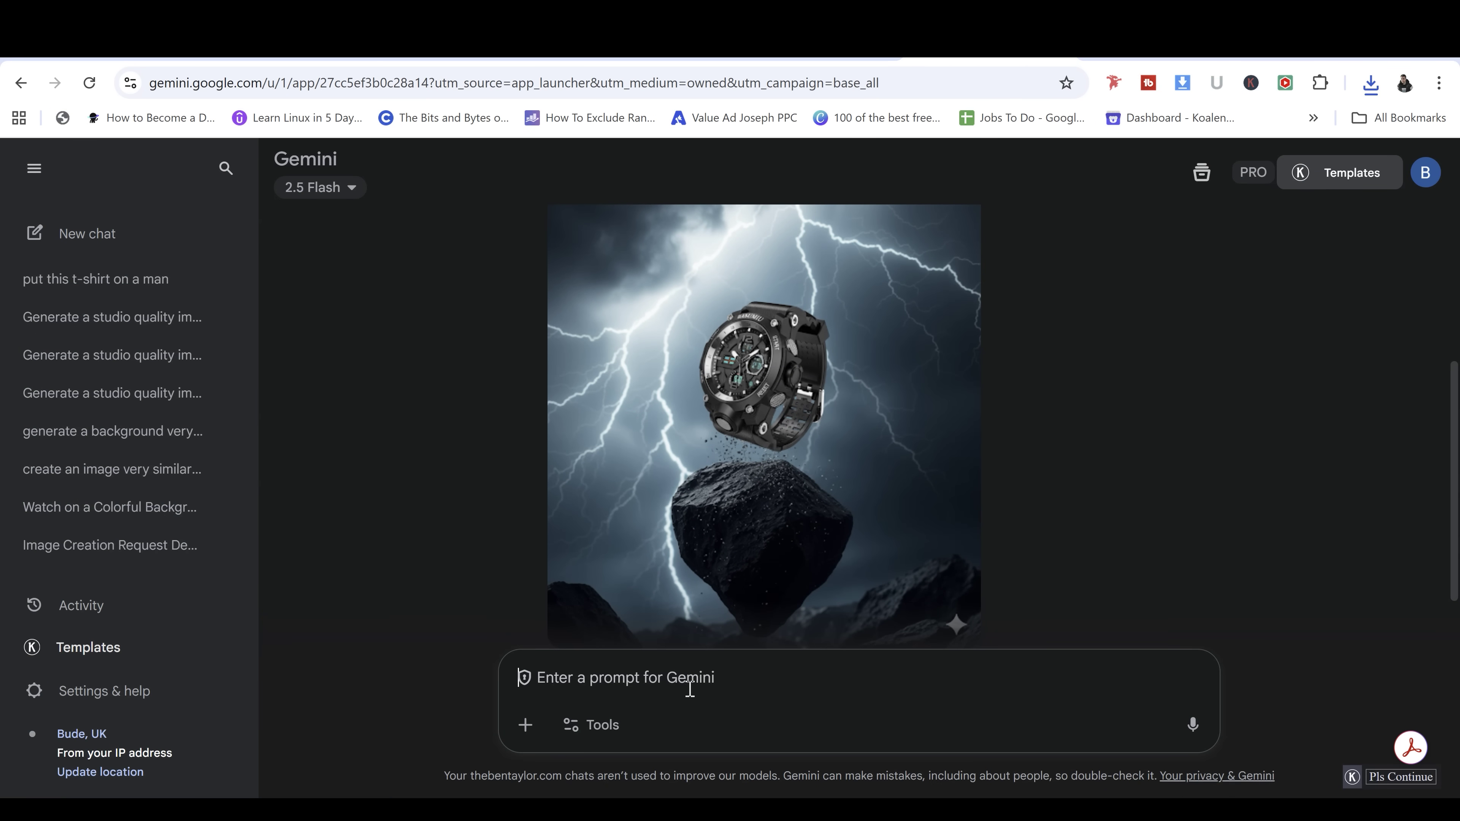
text(make the watch)
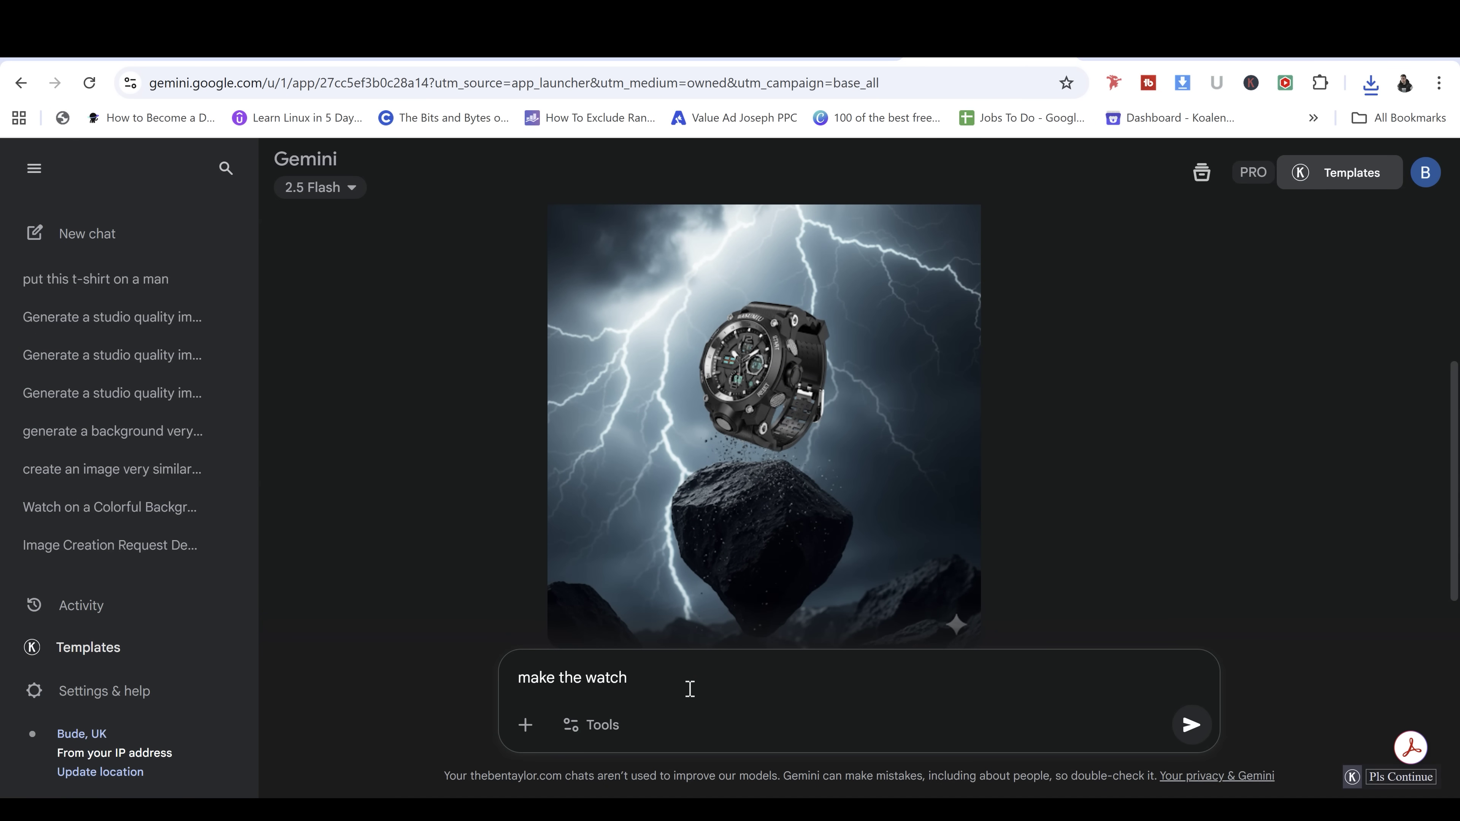
text( a bit higher in the image)
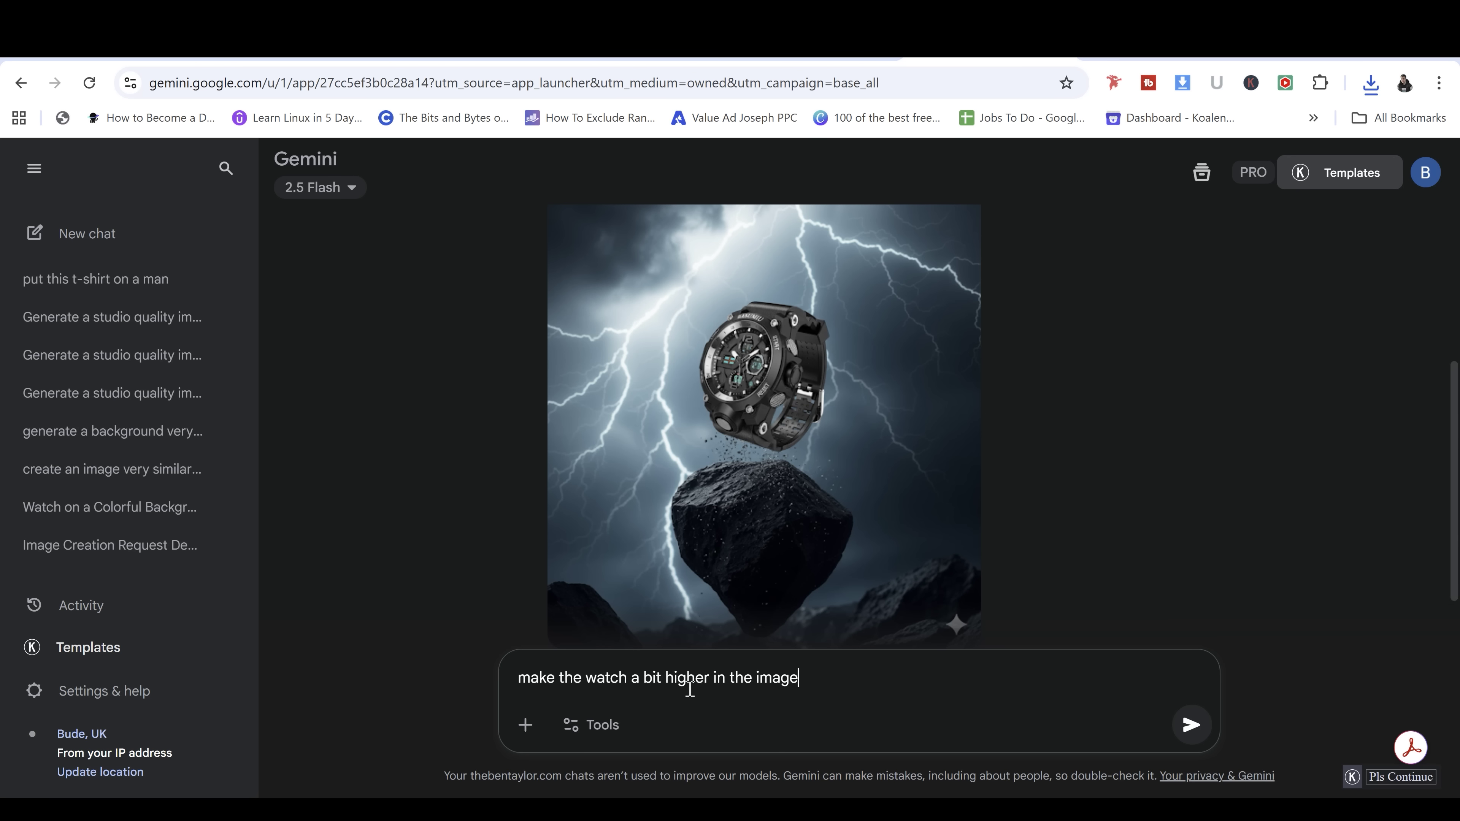
key(Return)
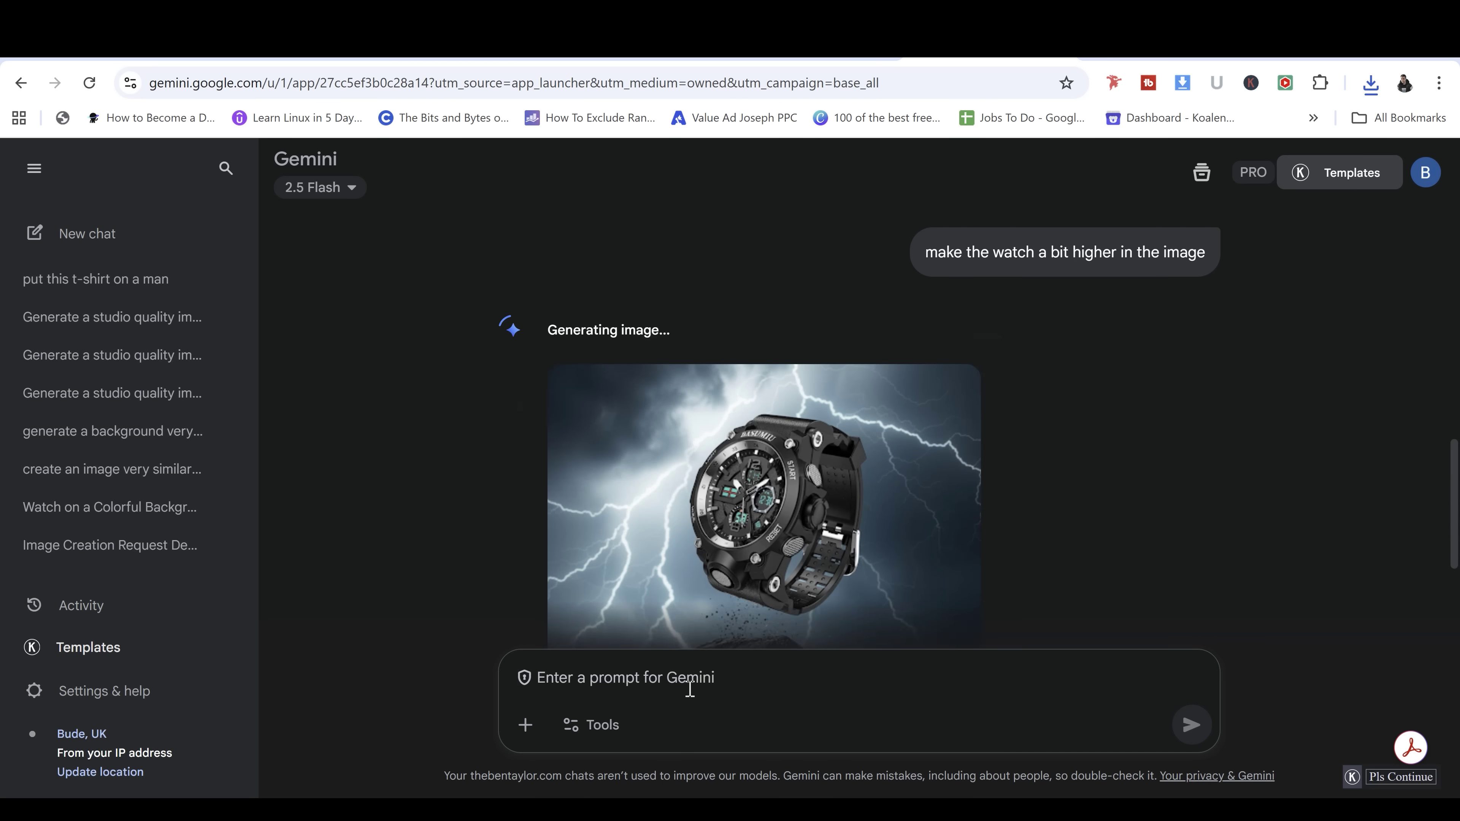
click(904, 521)
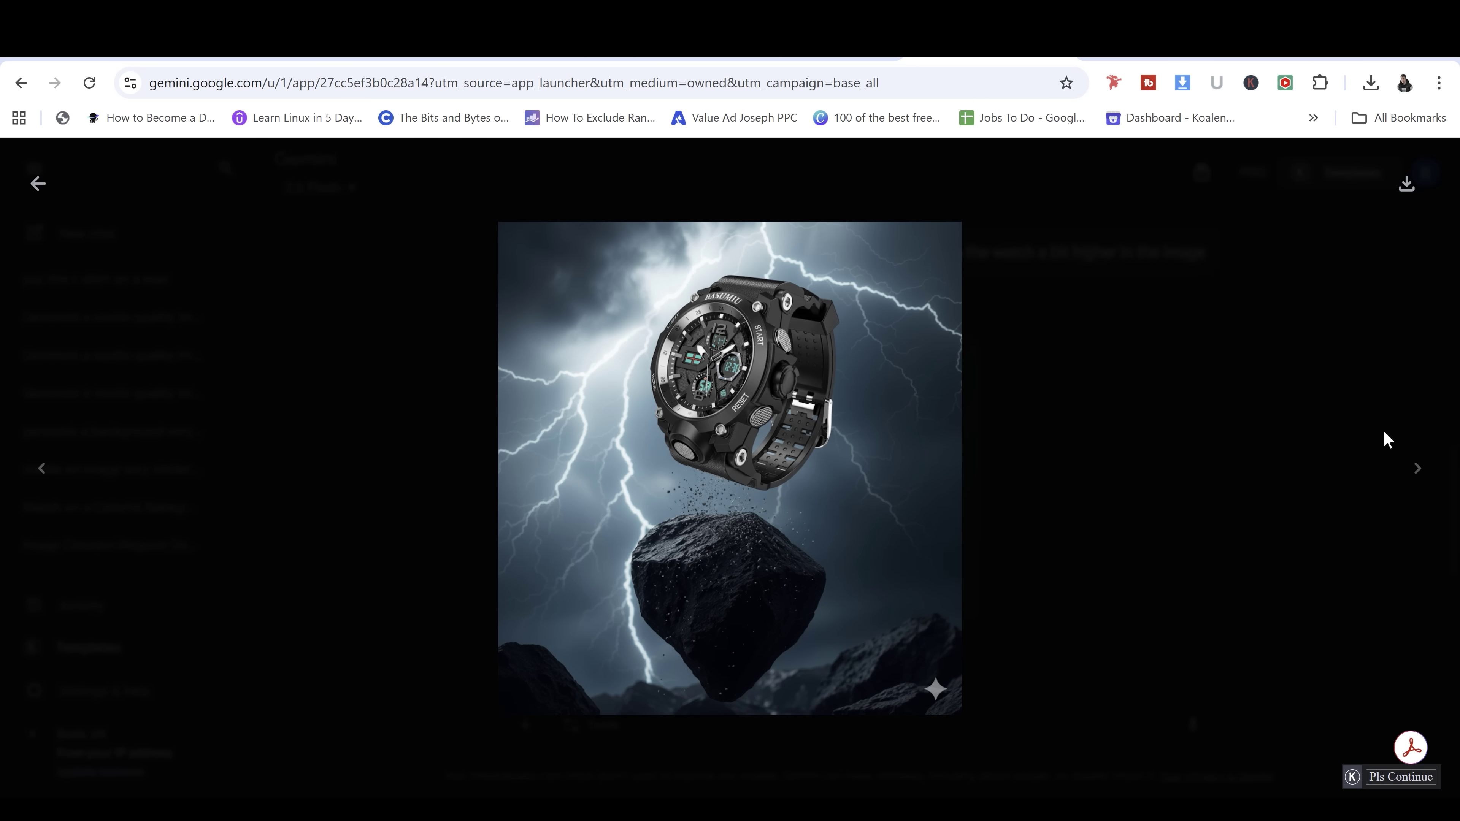
click(42, 190)
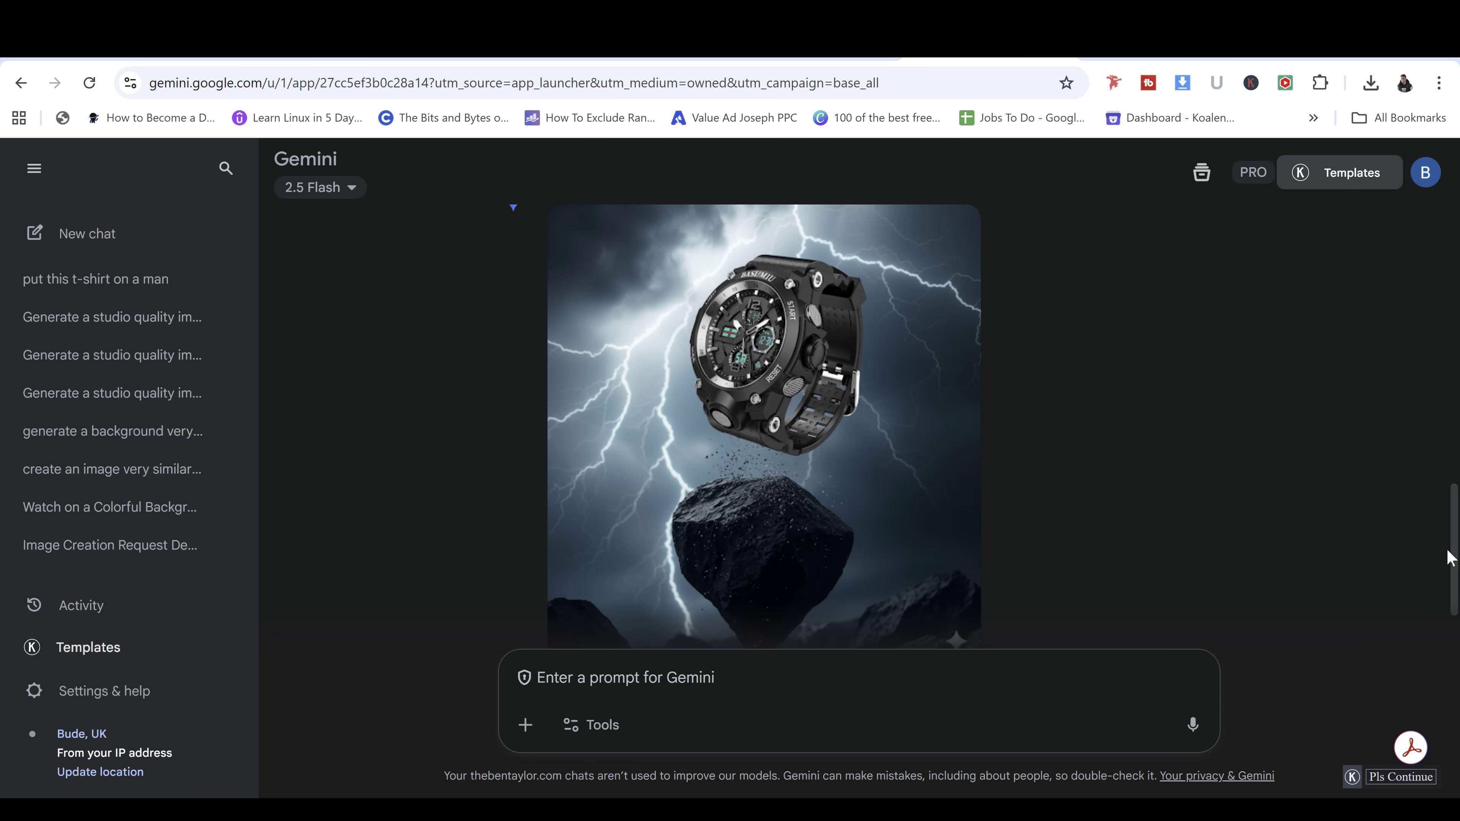
drag(1454, 564, 1454, 443)
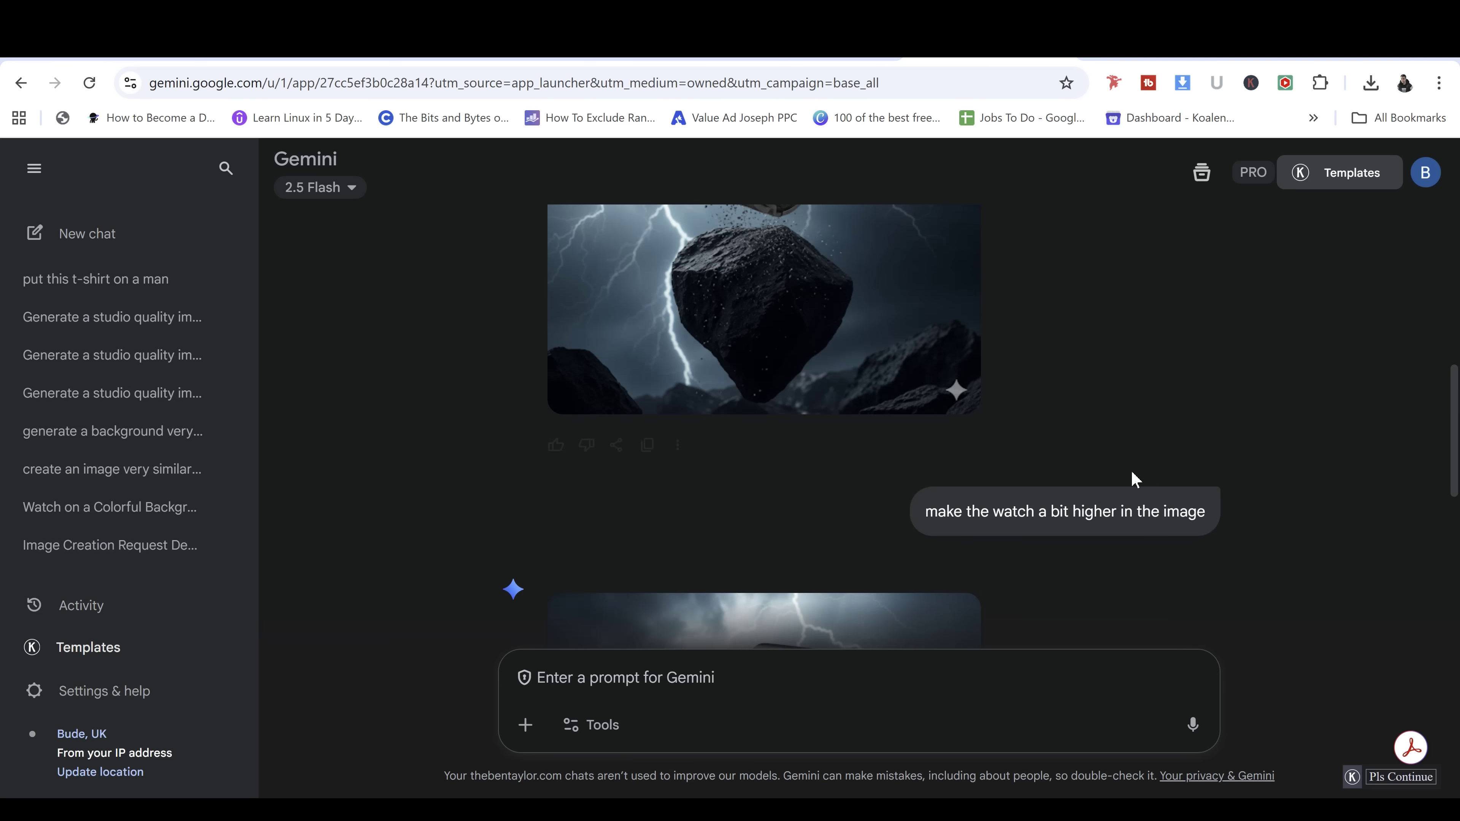
Add 'but keep the watch size the same' to the higher-watch request and resubmit.
click(887, 511)
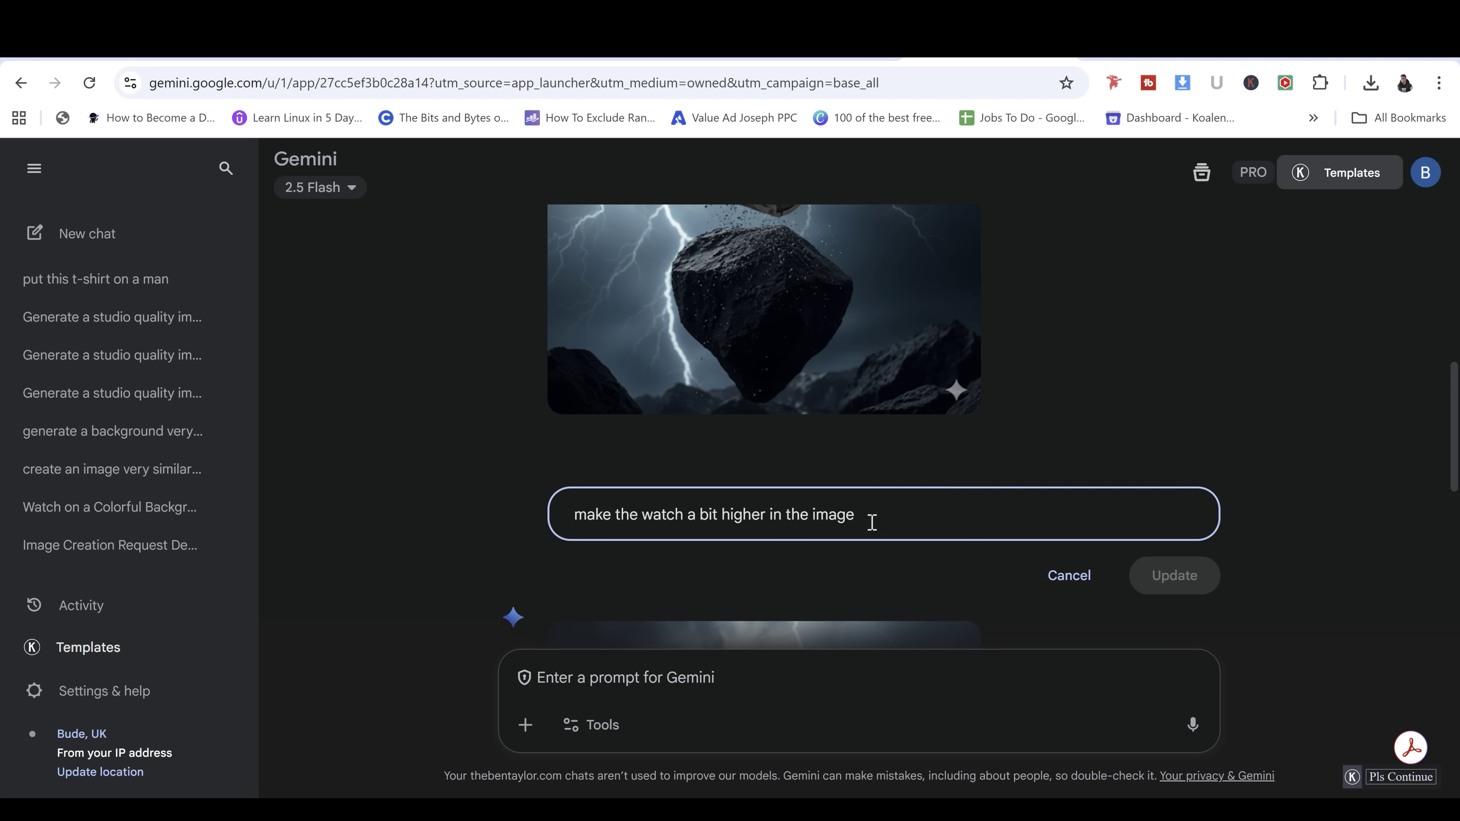
text(but )
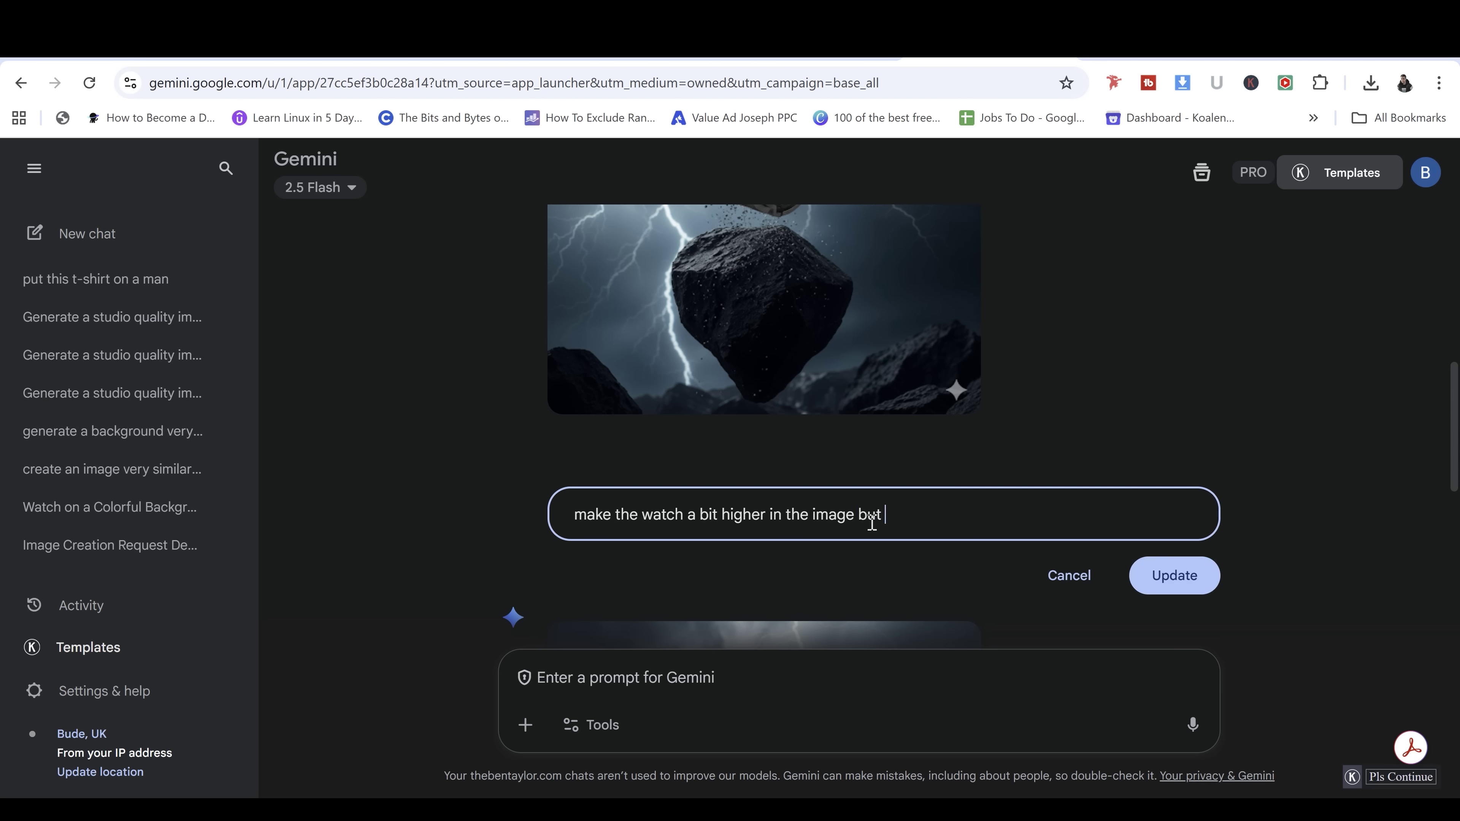
text(keep the watch siz)
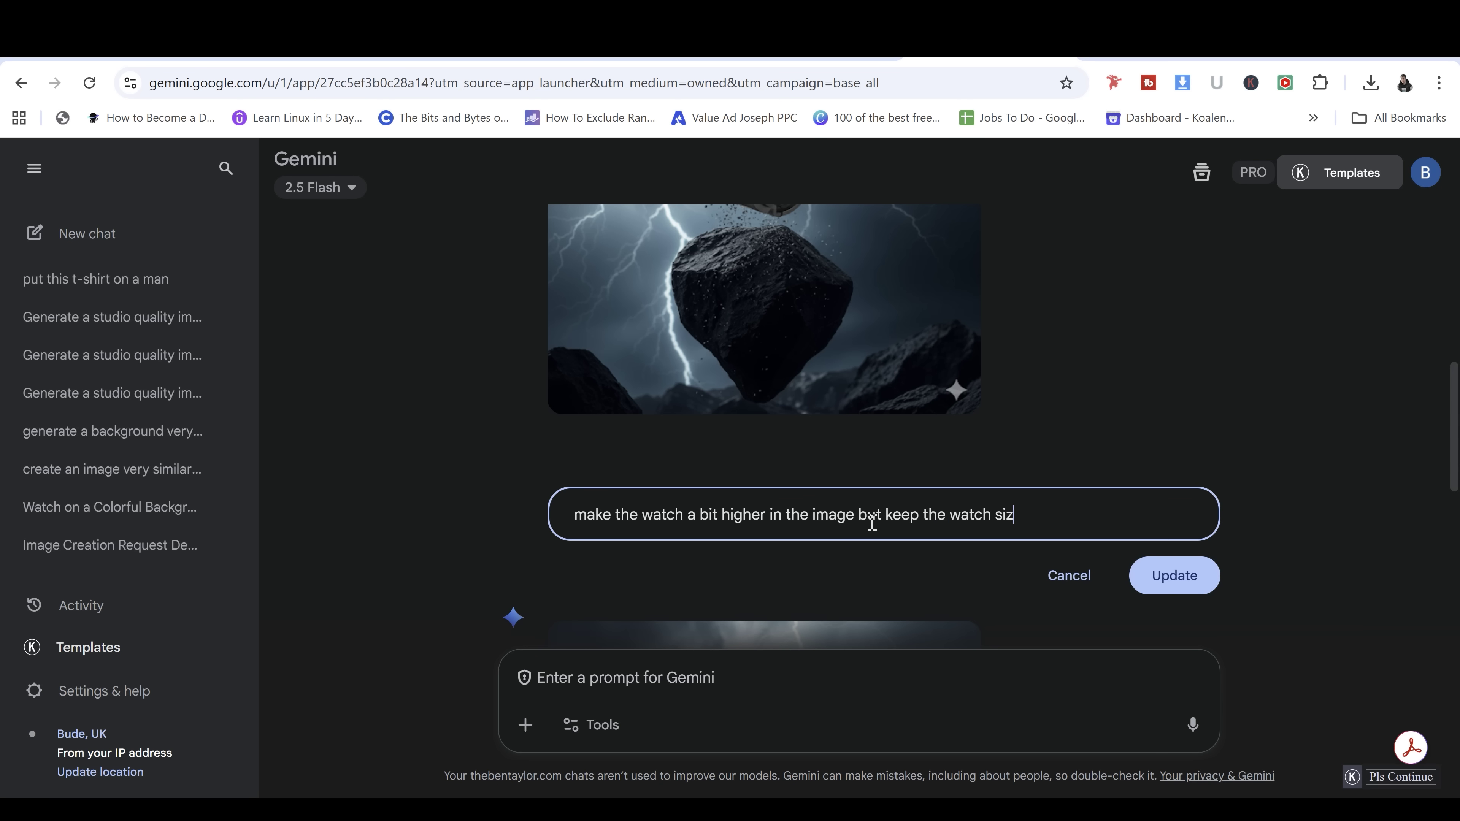
text(e the same)
key(Return)
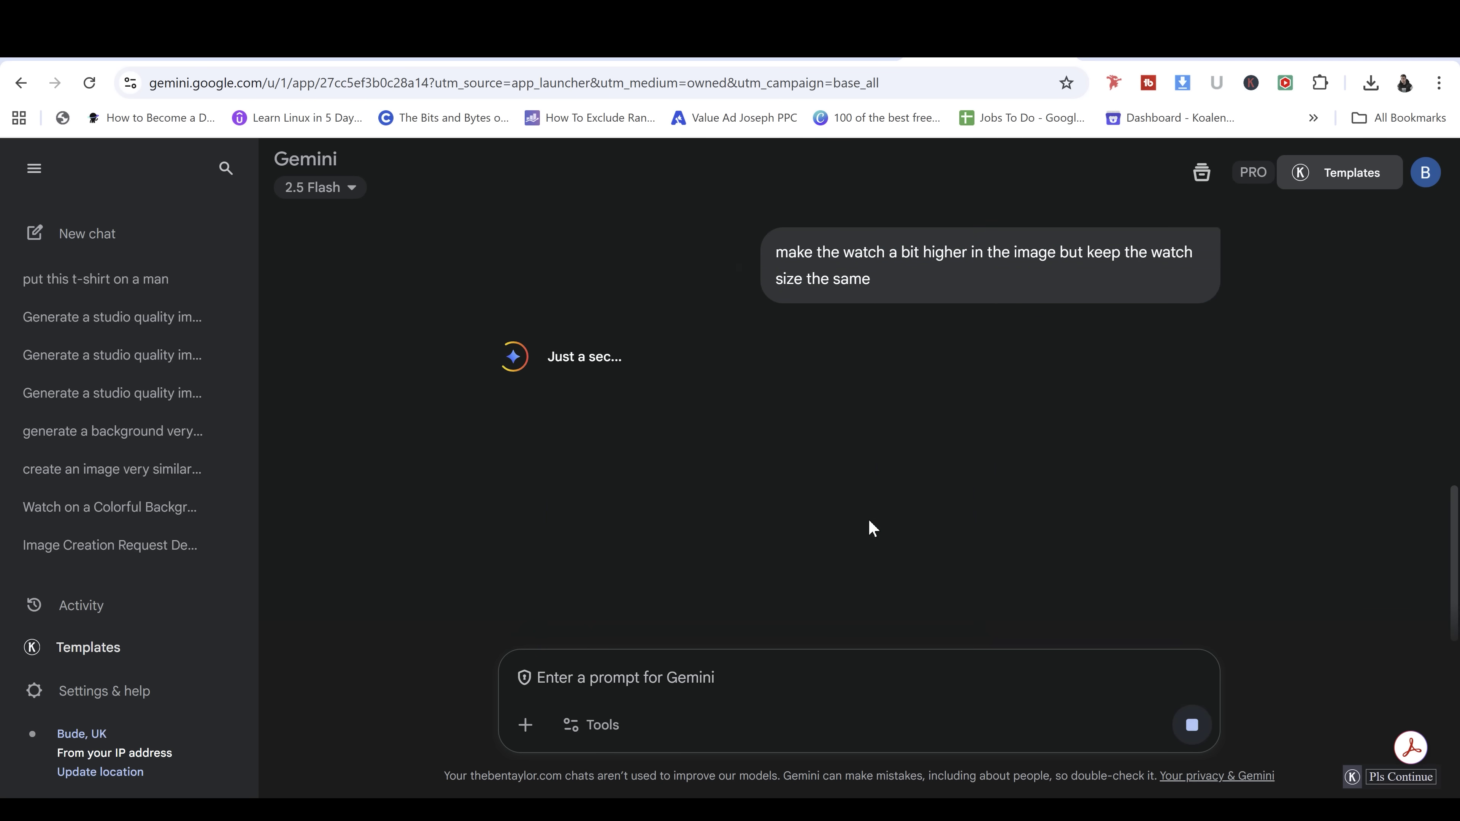
Open the regenerated raised-watch image and download it at full size.
drag(1452, 592, 1448, 561)
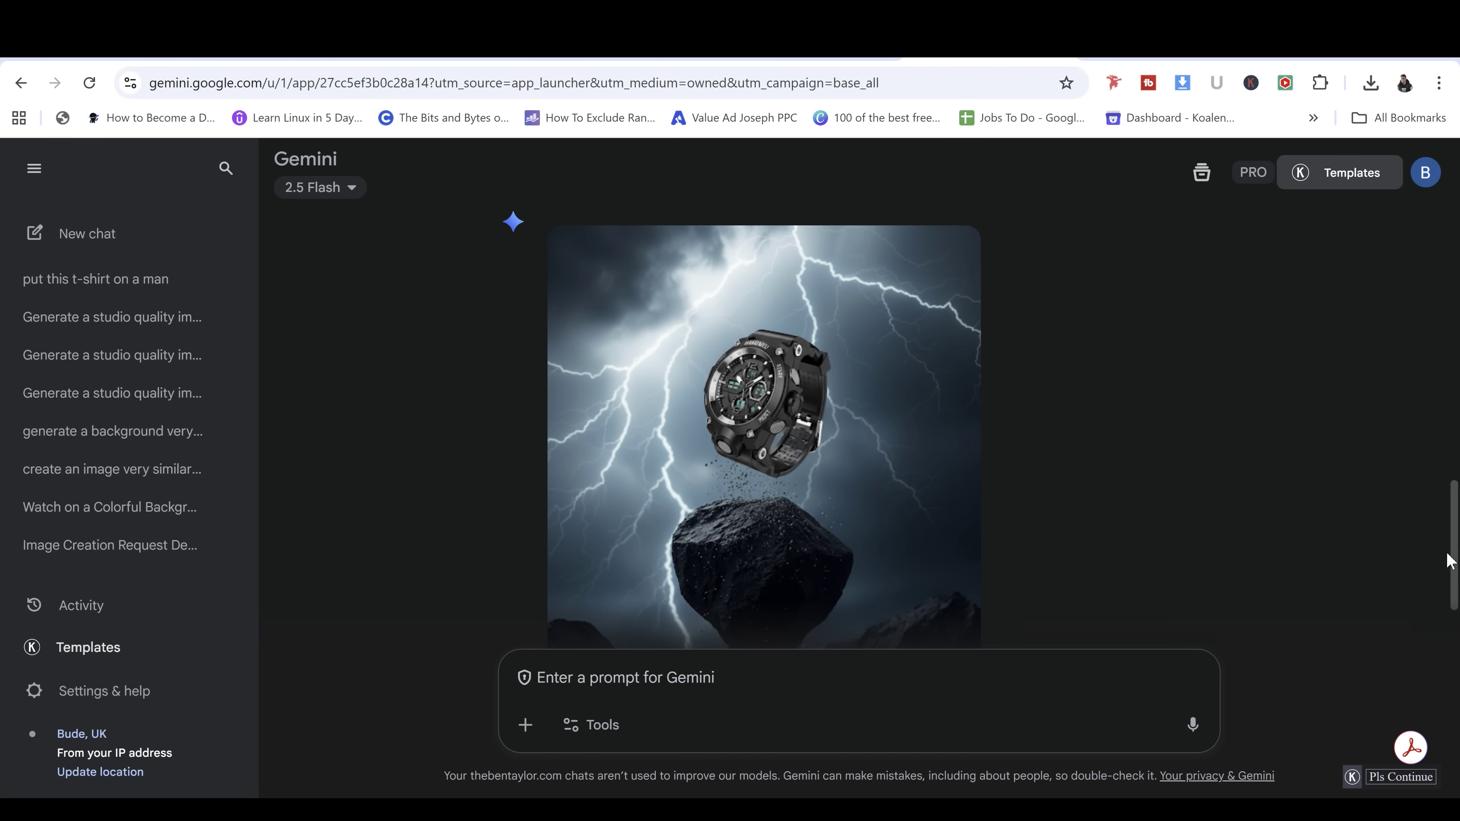
mouse_move(1448, 561)
mouse_down()
mouse_move(1455, 247)
mouse_move(1456, 572)
mouse_up()
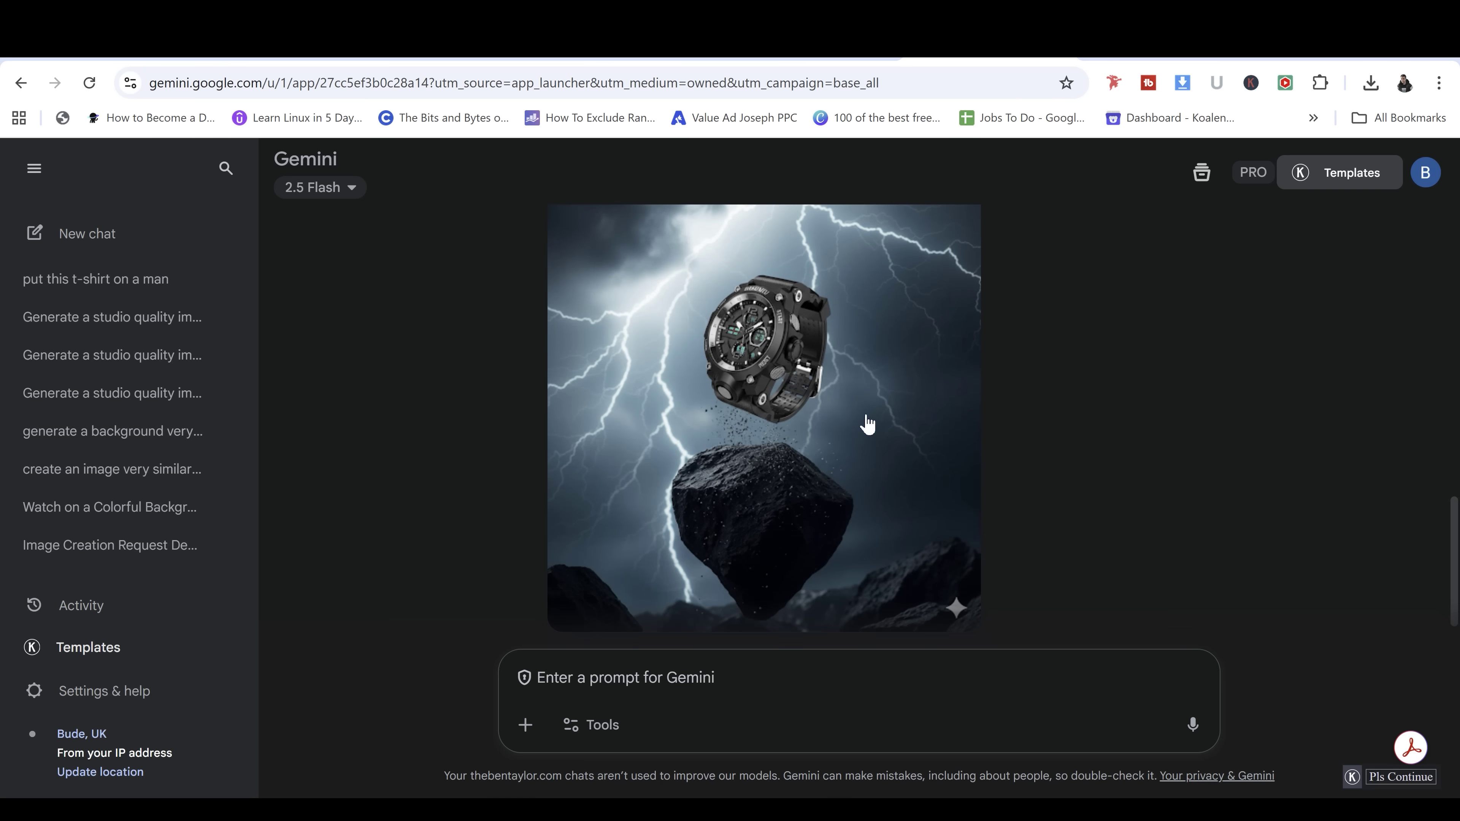
click(838, 398)
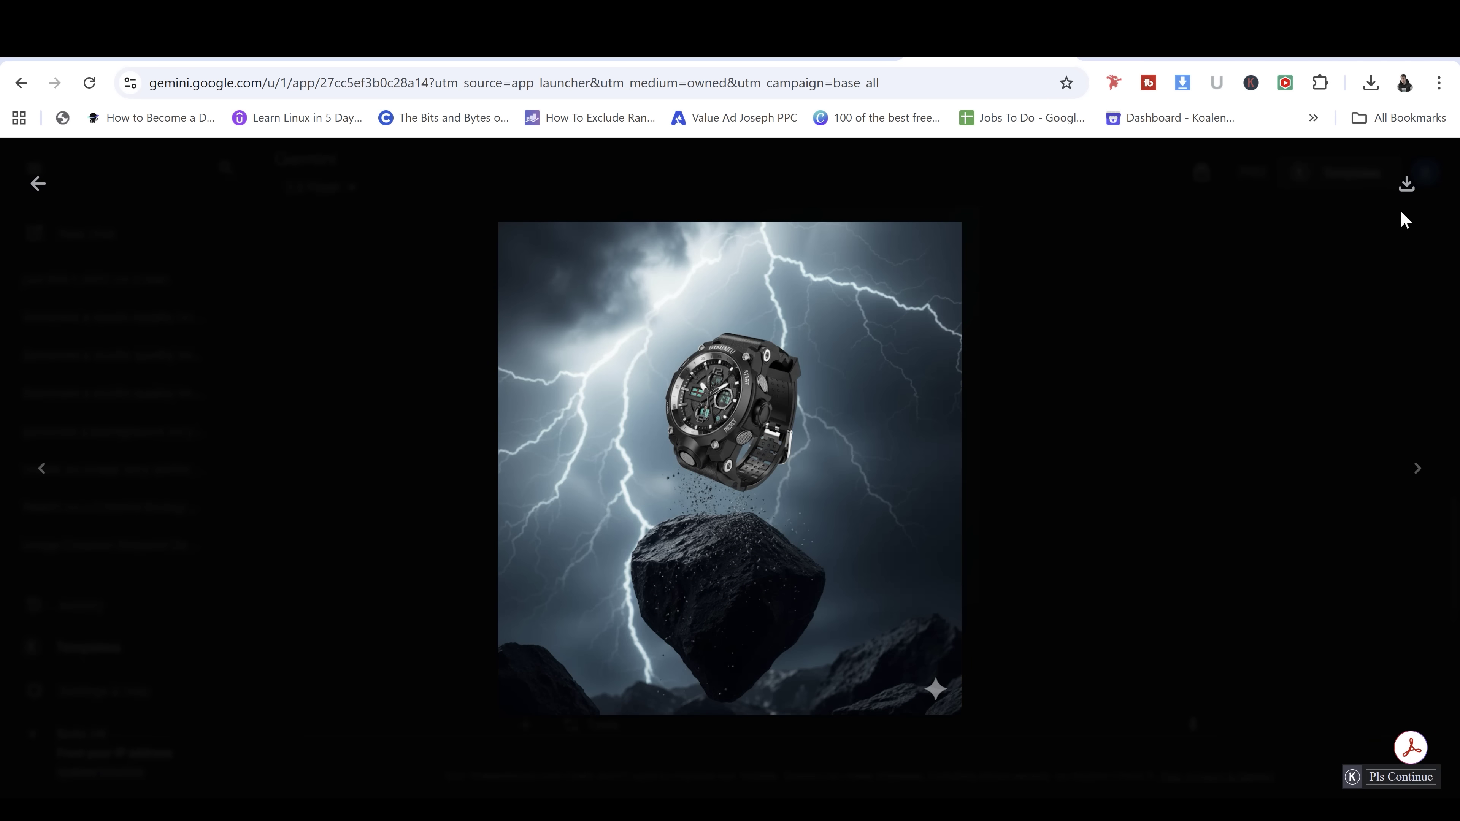
click(1408, 193)
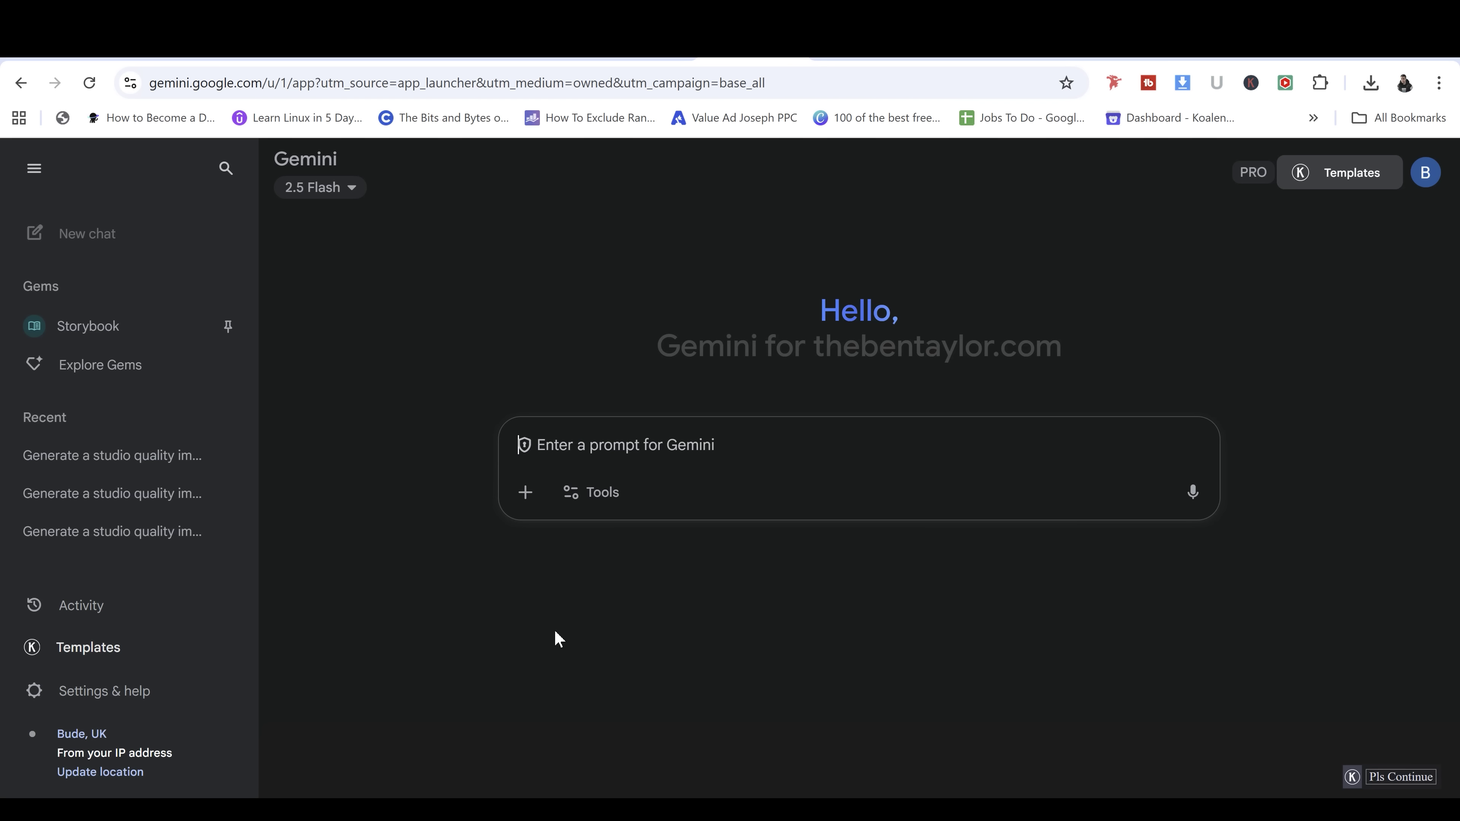
Upload the 'oil' dropper bottle image to the new prompt.
click(525, 492)
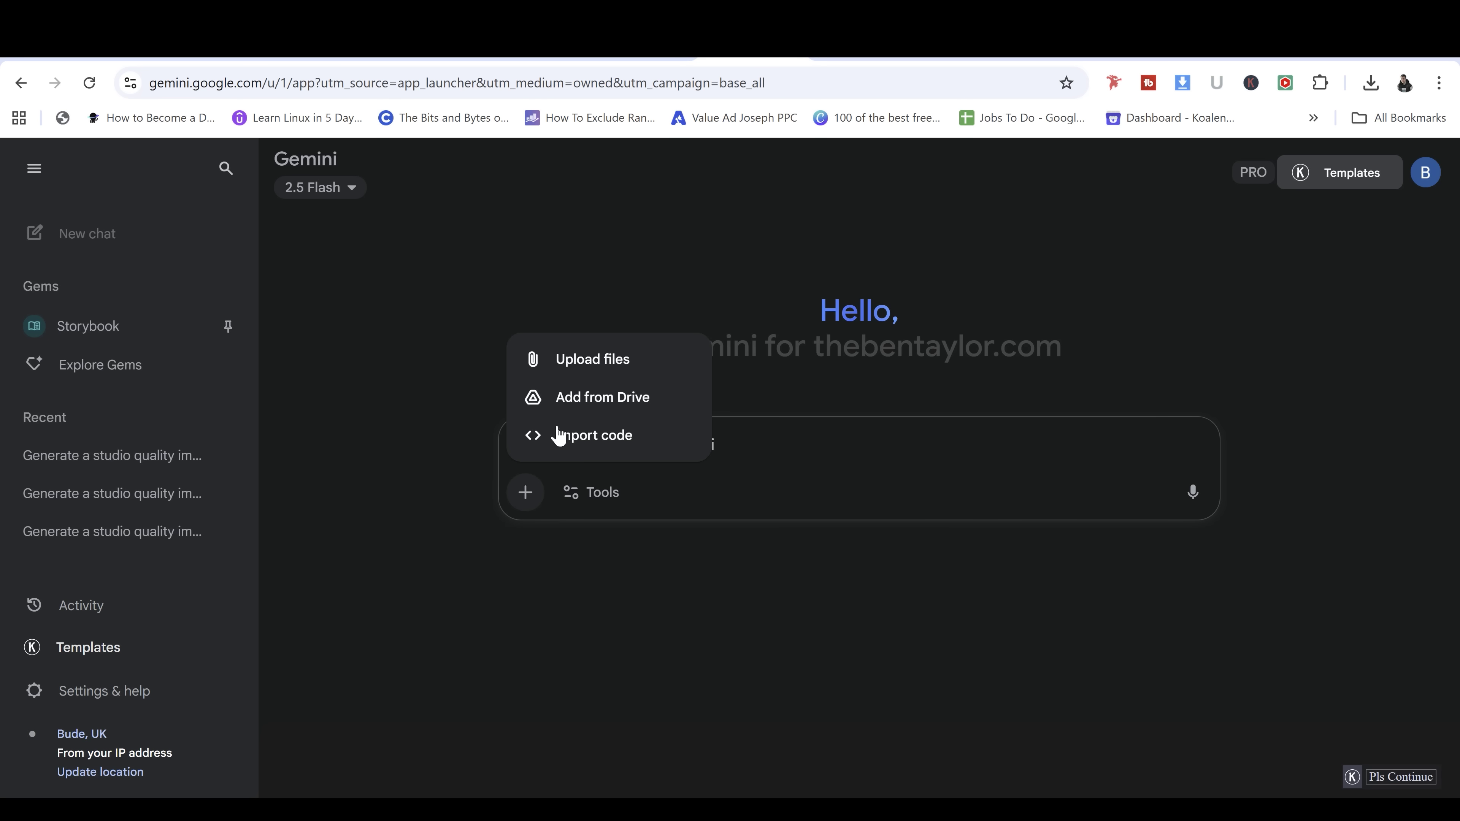
click(593, 361)
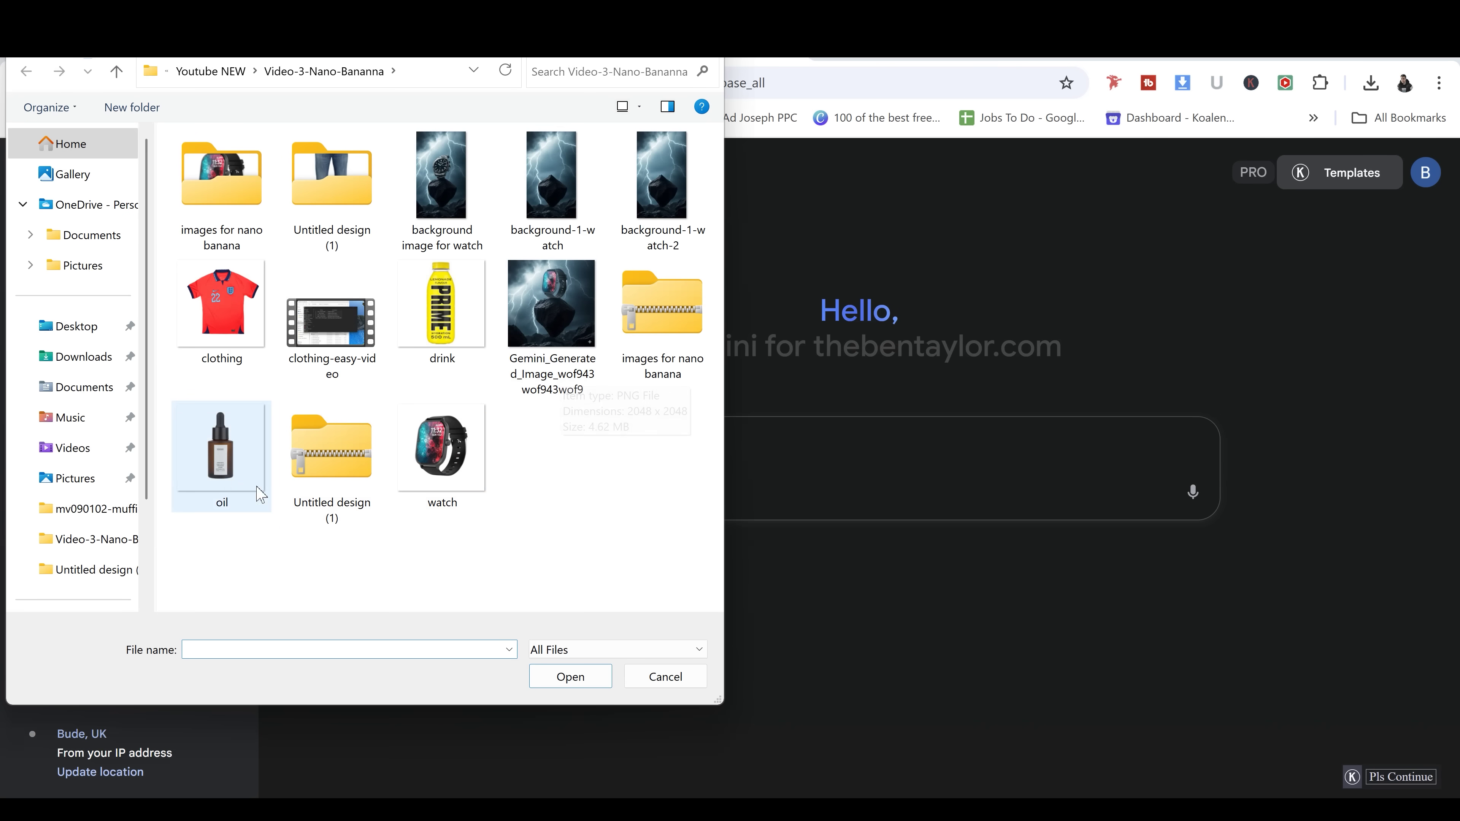
click(220, 451)
click(587, 681)
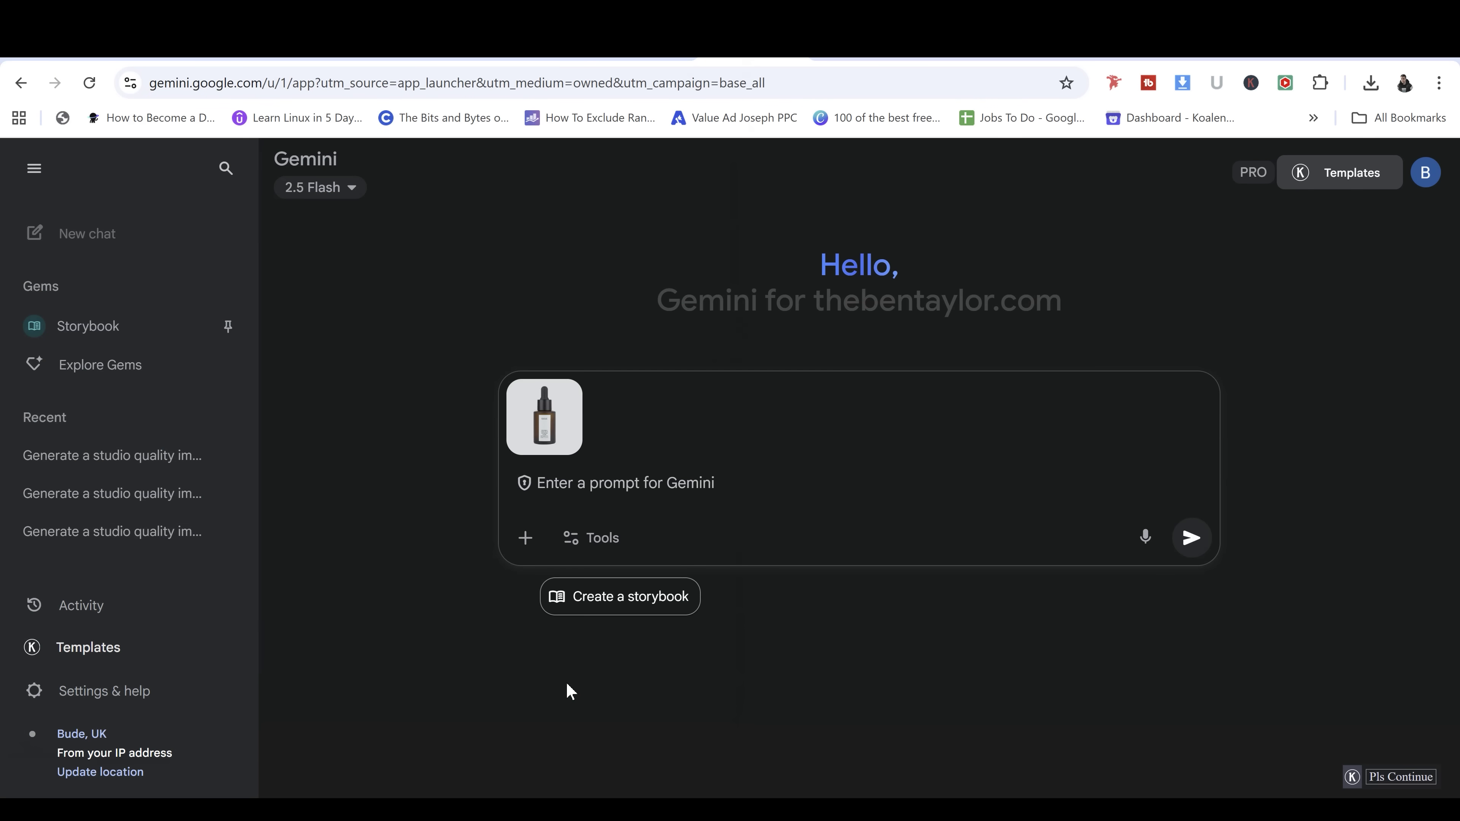
Paste the four-paragraph rainforest muddy-hand prompt and send it with the bottle image.
click(587, 490)
text(Generate a studio quality image of a hand holding this bottle of oil. The hand will be coming out of the ground straight, with mud and grass on the surface of the ground, the label on the product must be clearly readable. The background will be a beautiful sunny rainforest environment which will be out of focus drawing attention to the hand and the oil. The image will be taken with a canon eos r5 and macro 100mm RF lens)
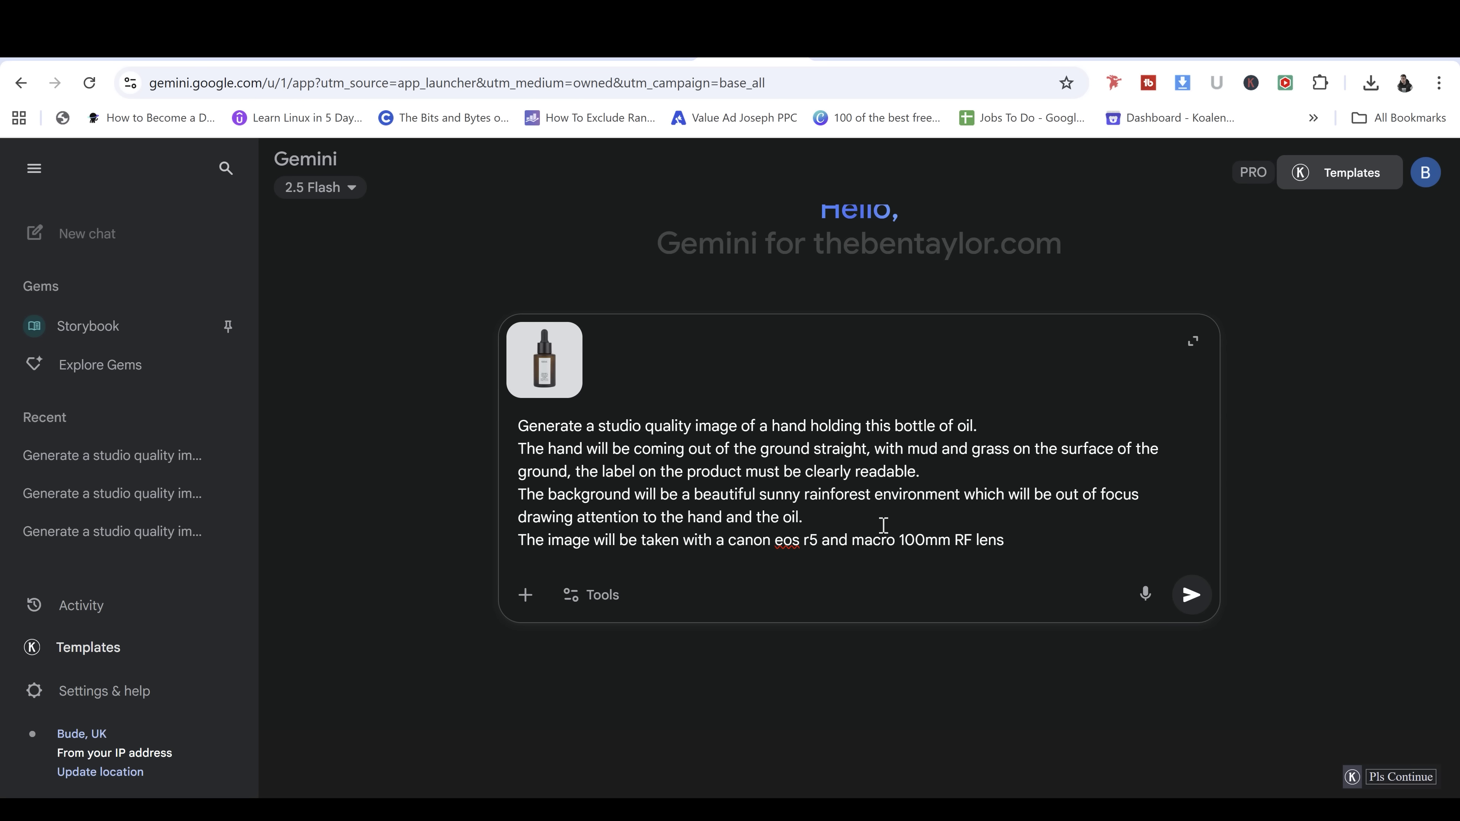
click(1189, 596)
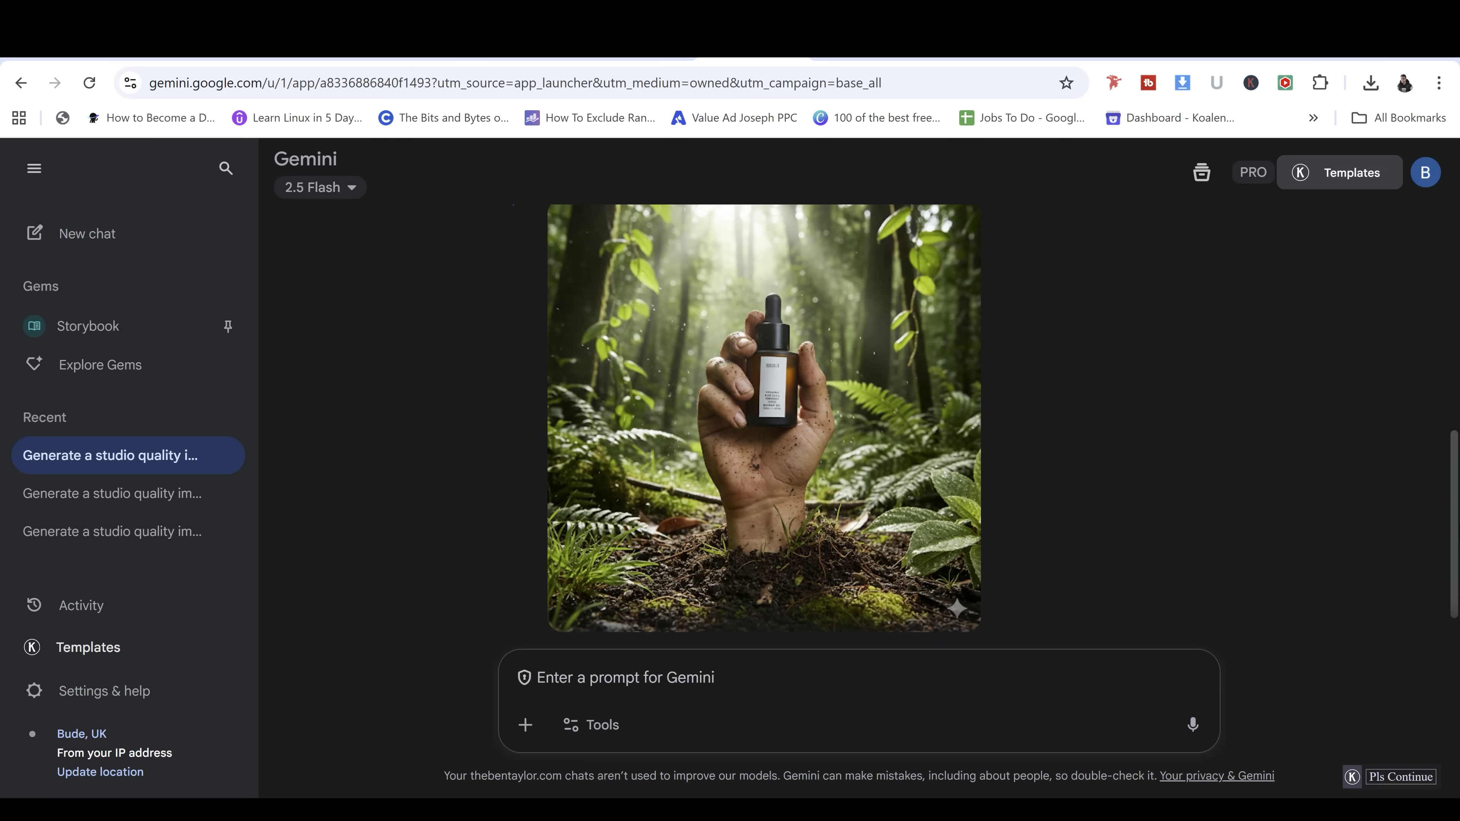
Open the rainforest hand-and-bottle image full size and set its zoom to 211%.
click(851, 469)
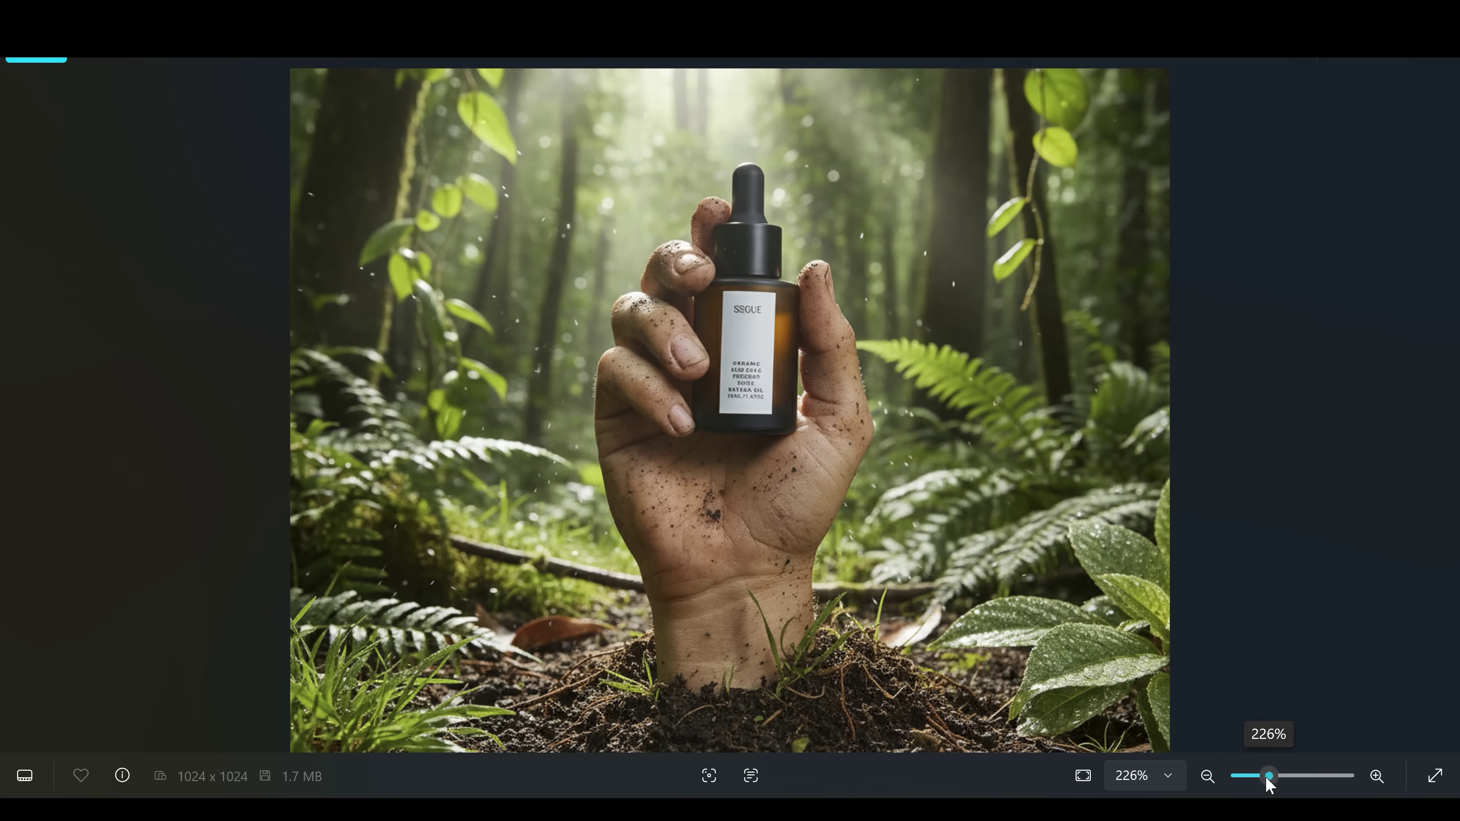
drag(1264, 776, 1263, 776)
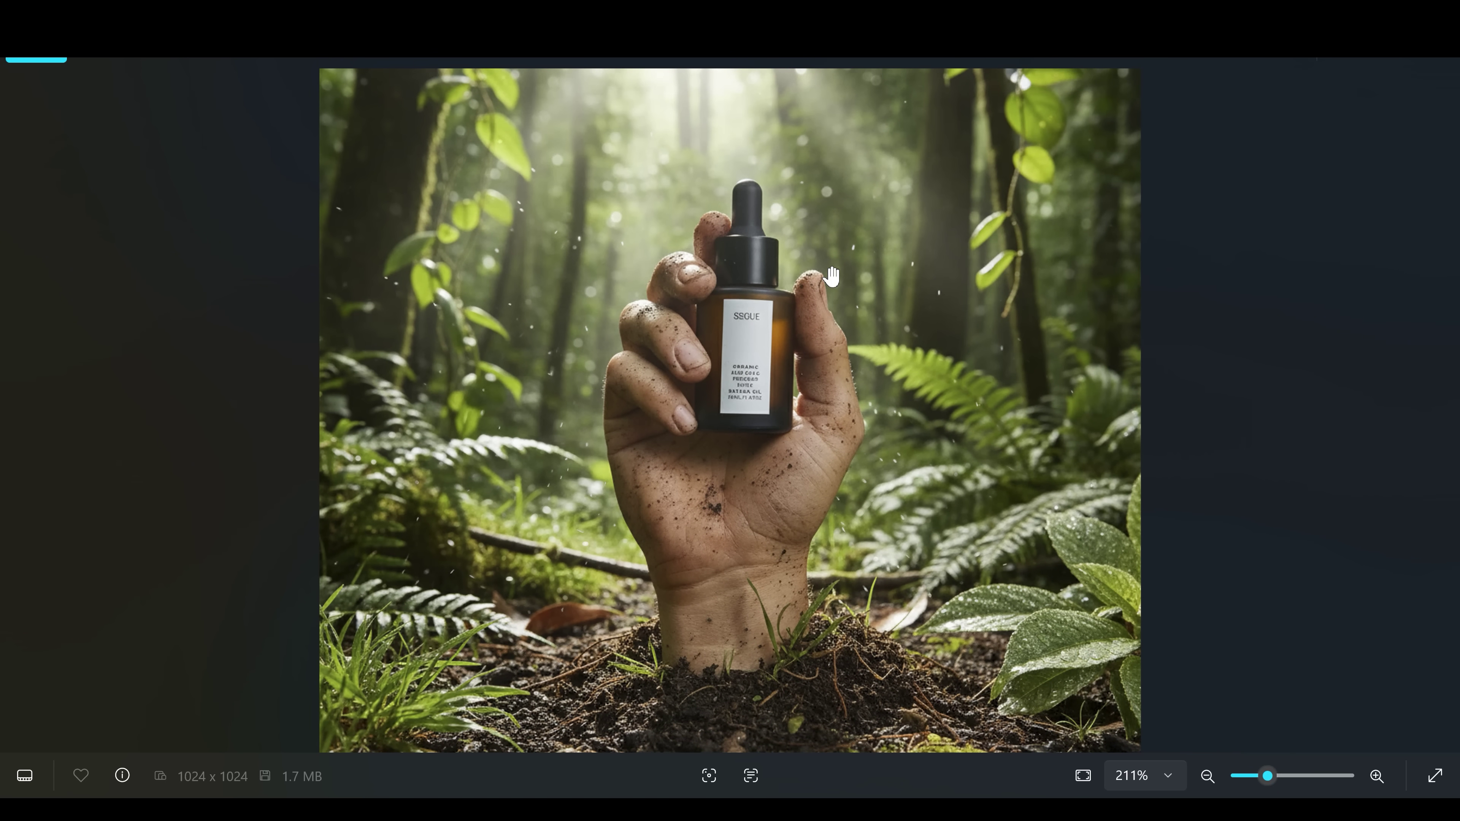
Zoom the photo to about 379% to inspect the bottle label, return to 211%, then close Photos.
mouse_move(871, 415)
mouse_down()
mouse_move(865, 486)
mouse_move(874, 344)
mouse_move(877, 429)
mouse_up()
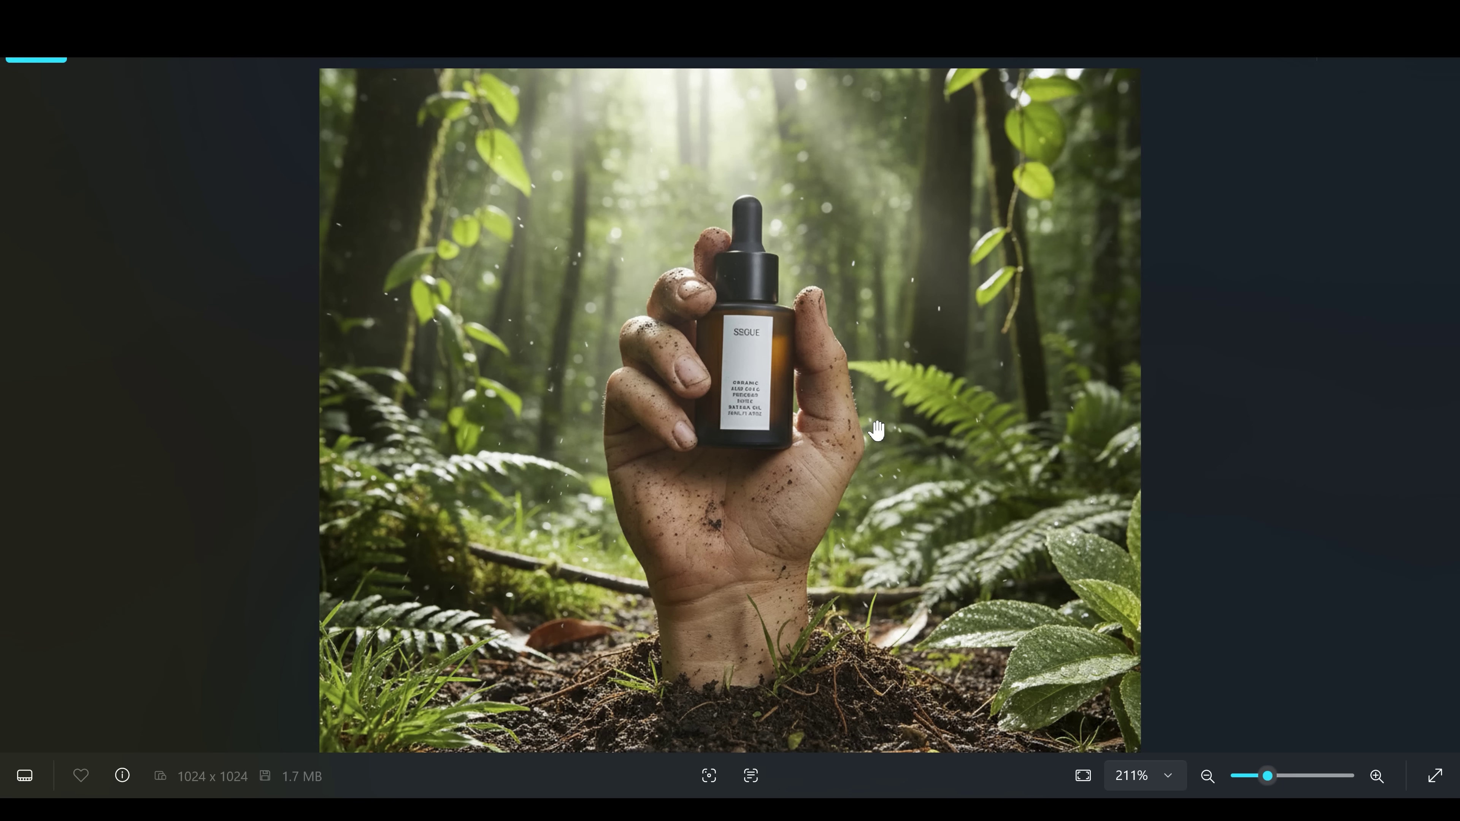
click(1264, 776)
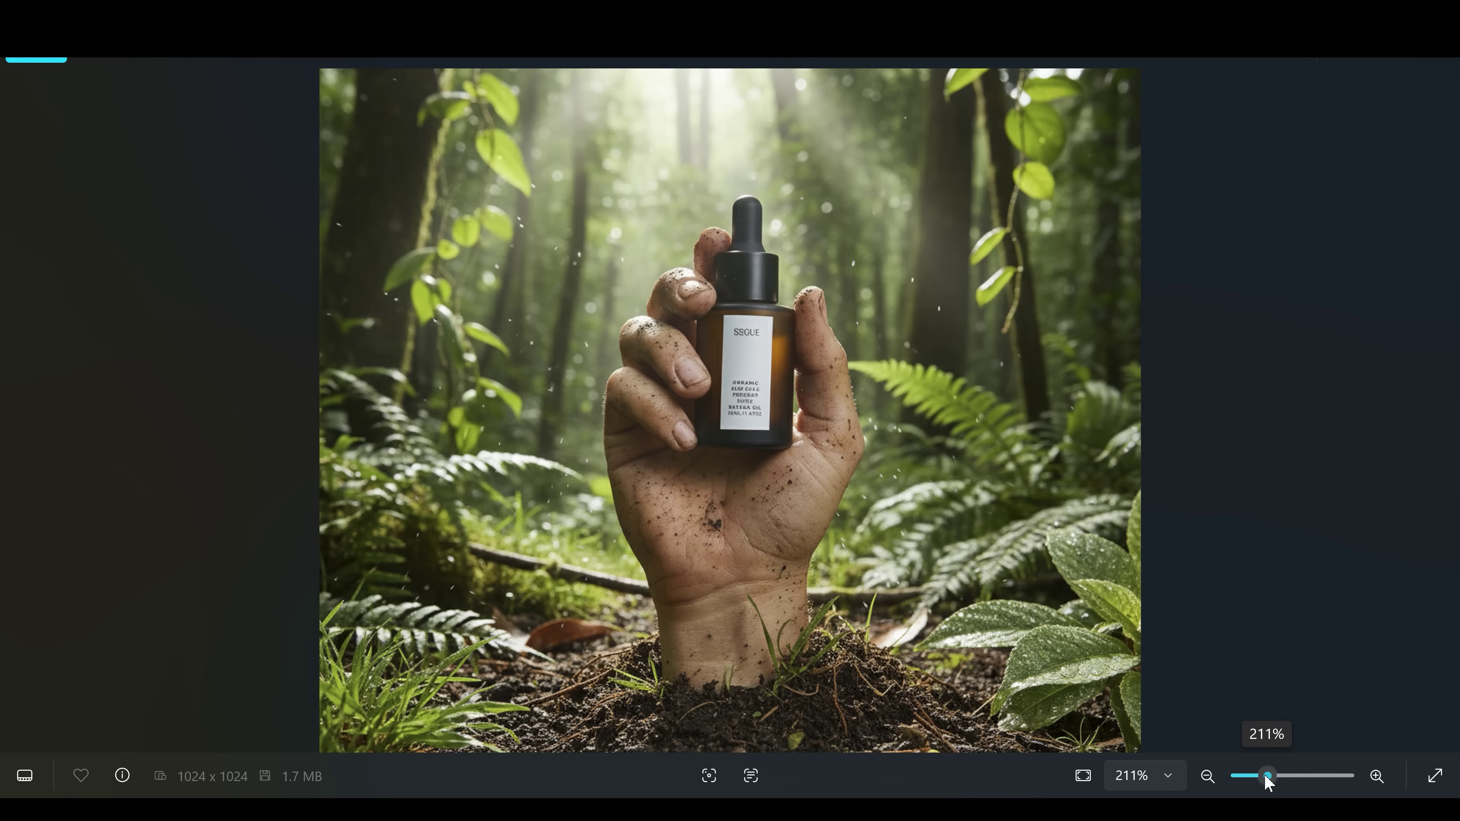
drag(1264, 776, 1288, 777)
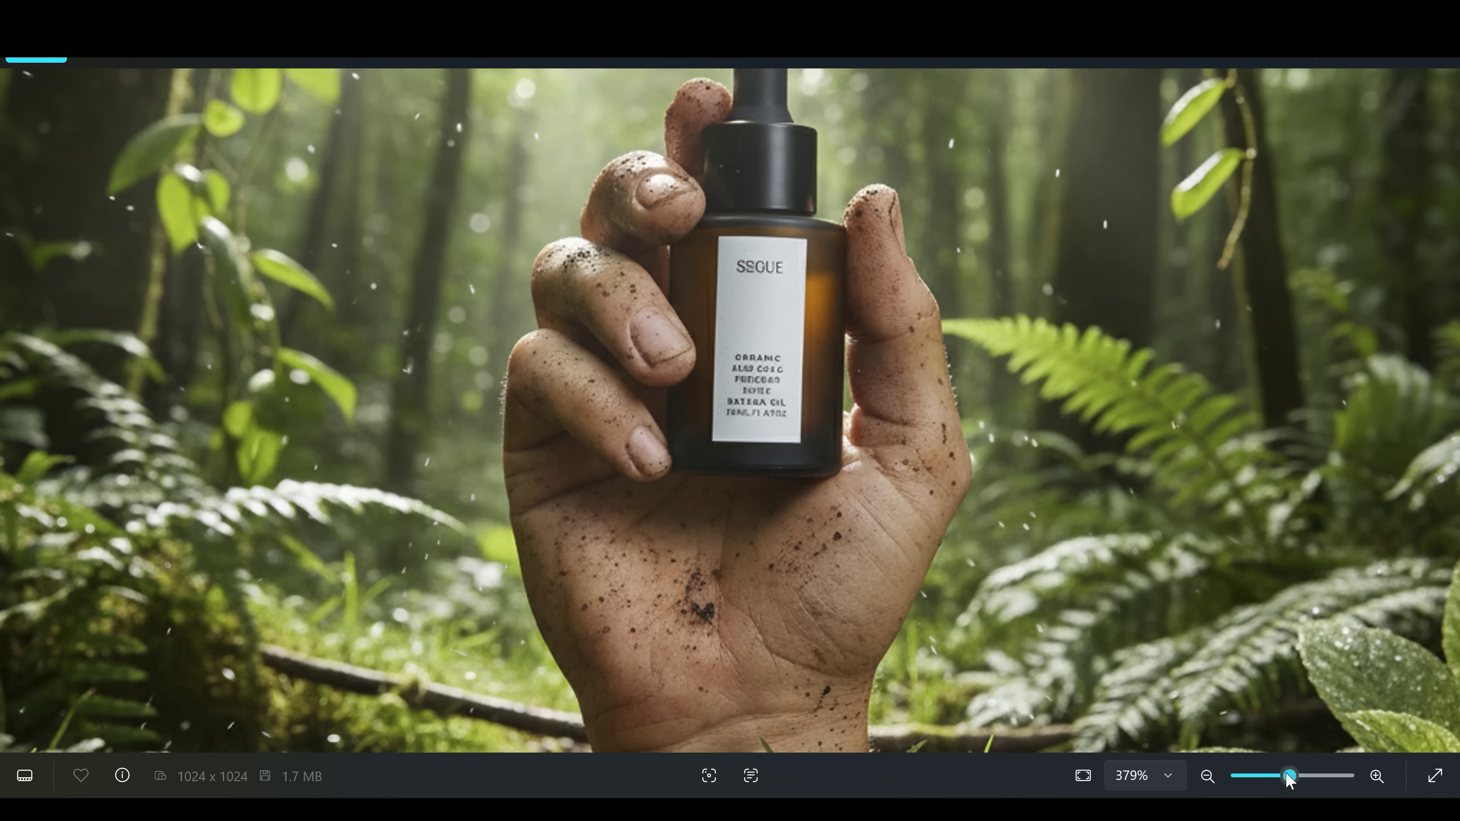
drag(1286, 774, 1256, 775)
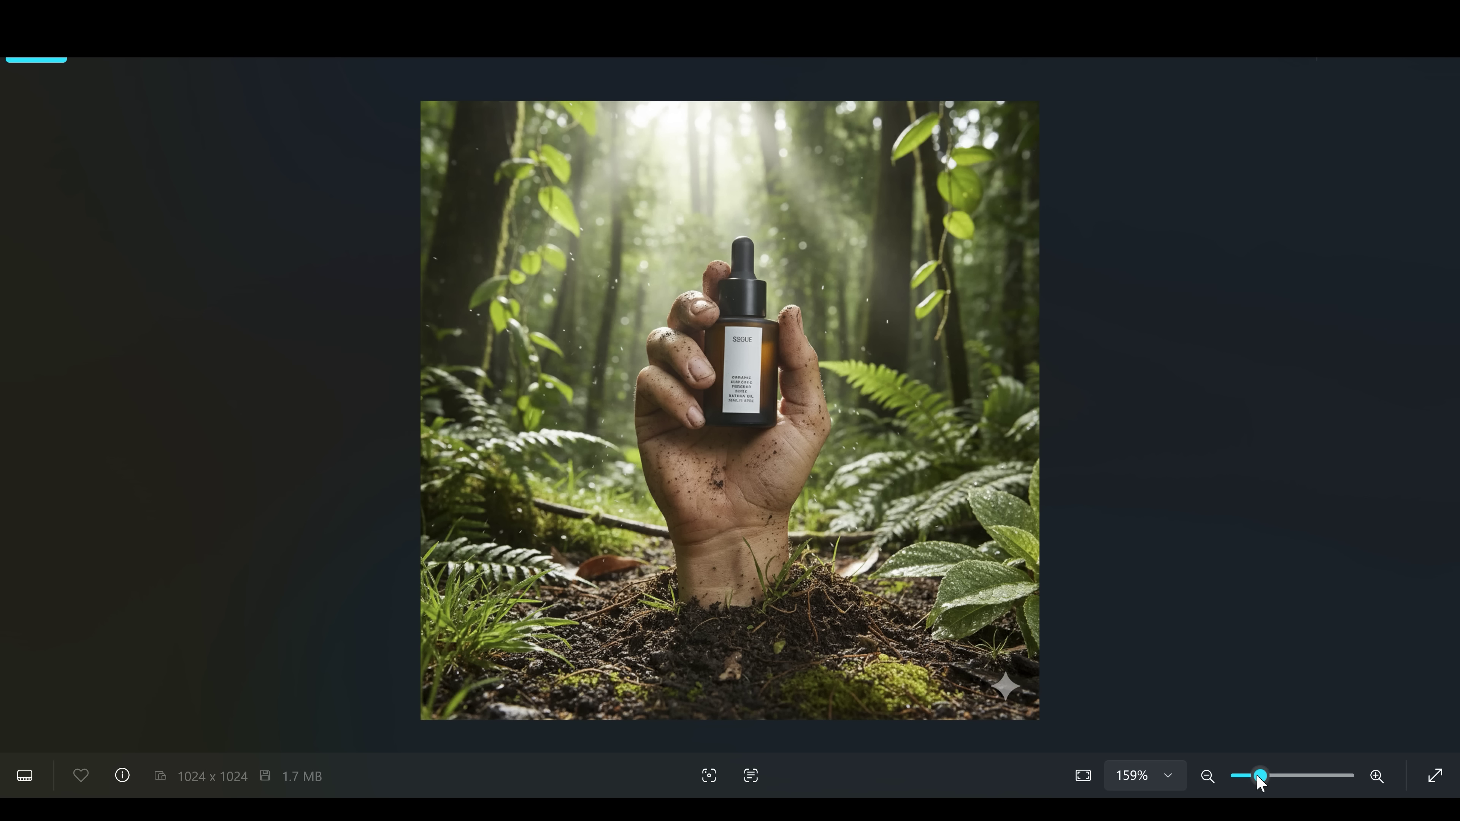
click(1347, 59)
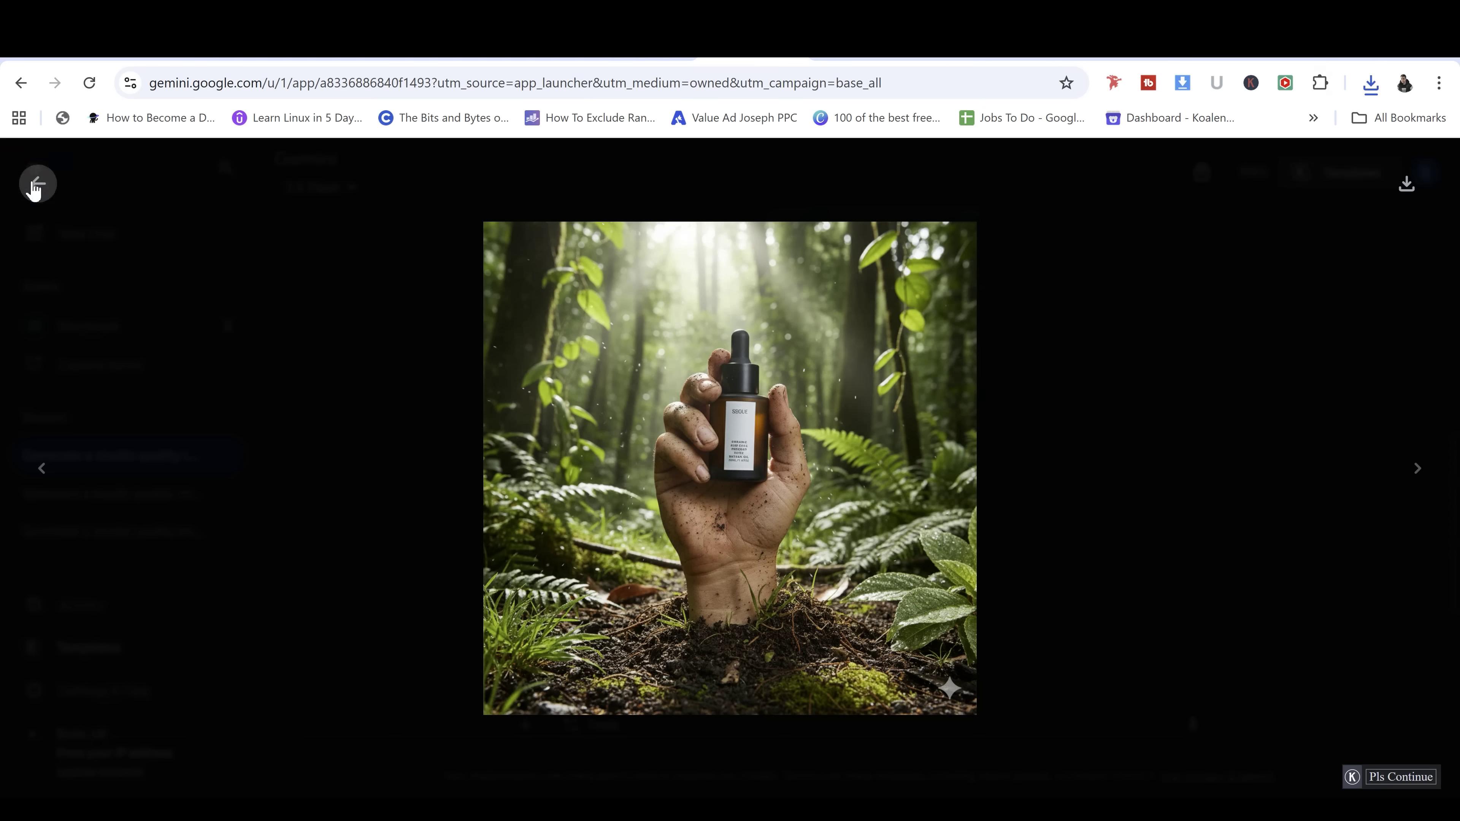
Start a new chat with the 'drink' image attached and paste the rainforest hand-holding prompt.
click(36, 185)
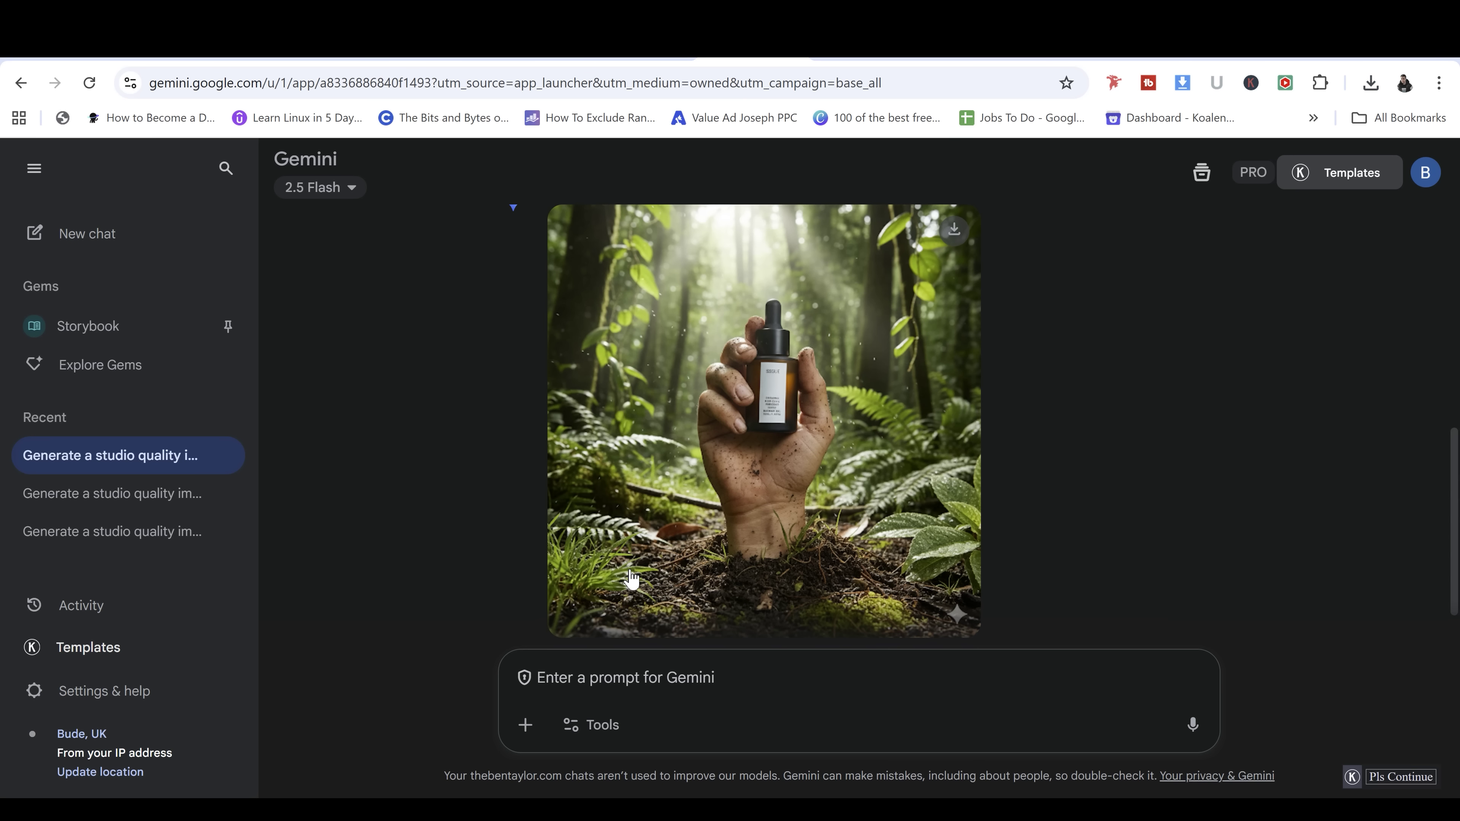
click(109, 239)
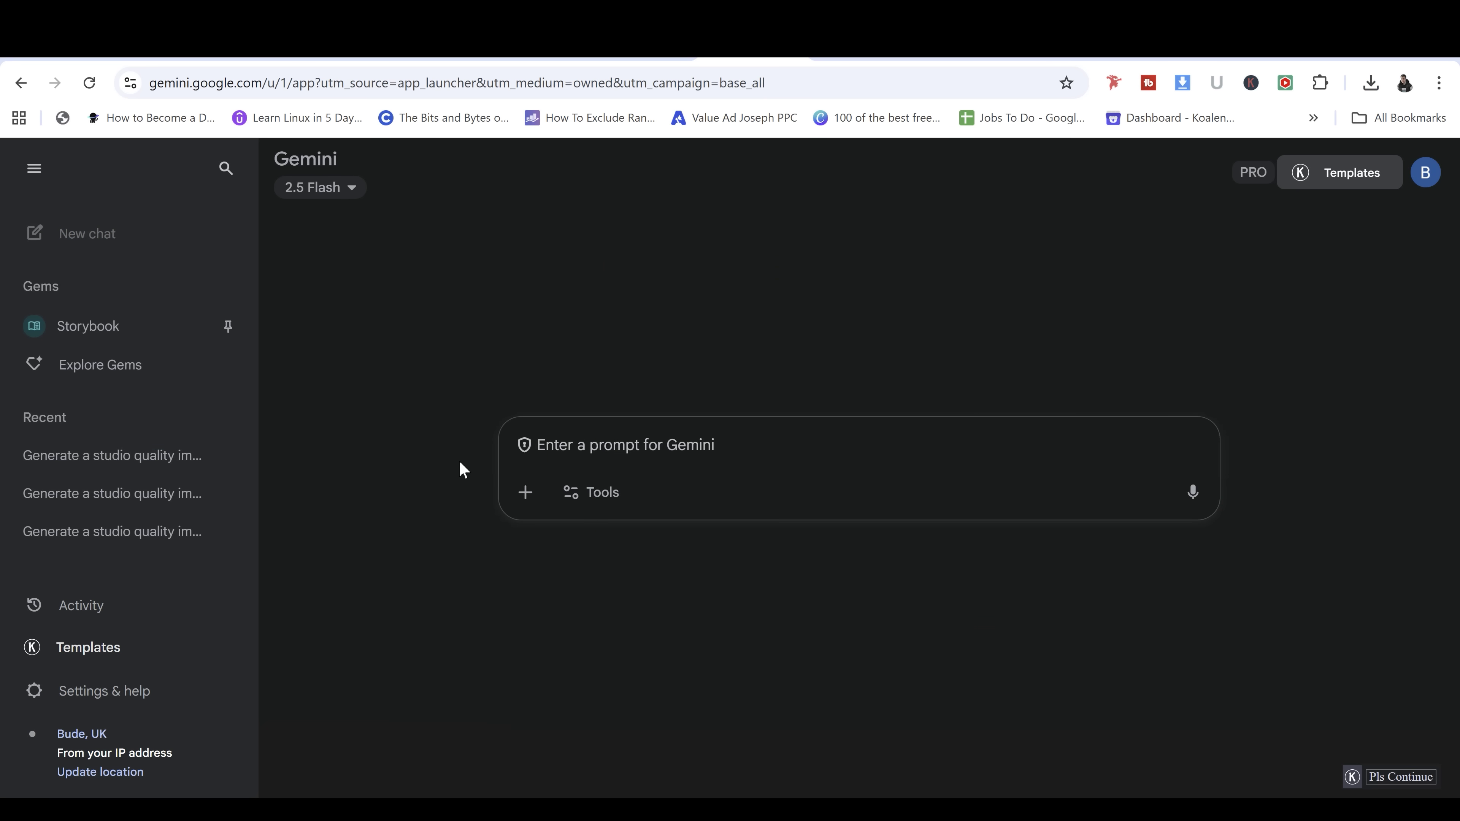
click(525, 492)
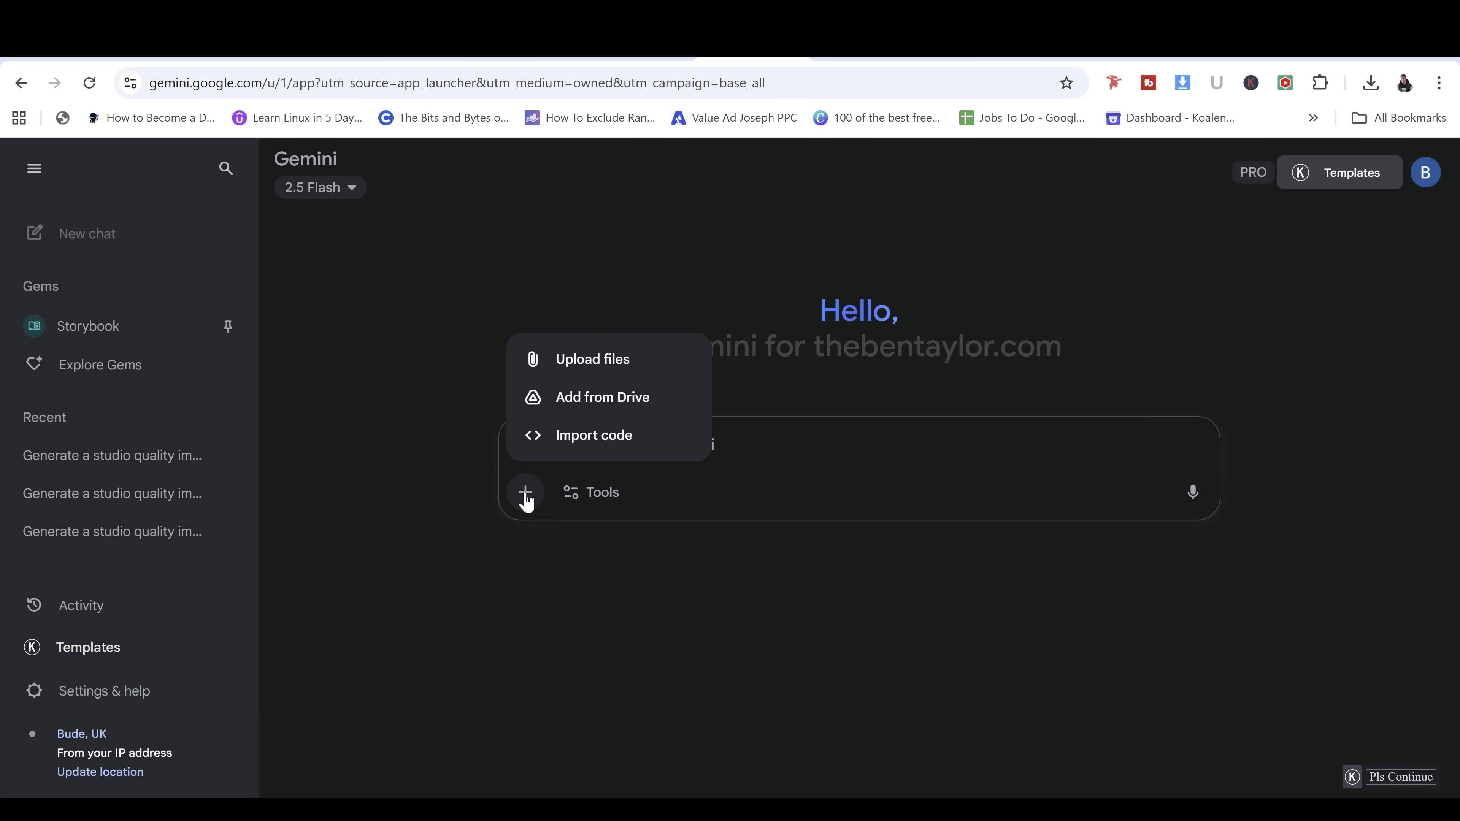
click(615, 362)
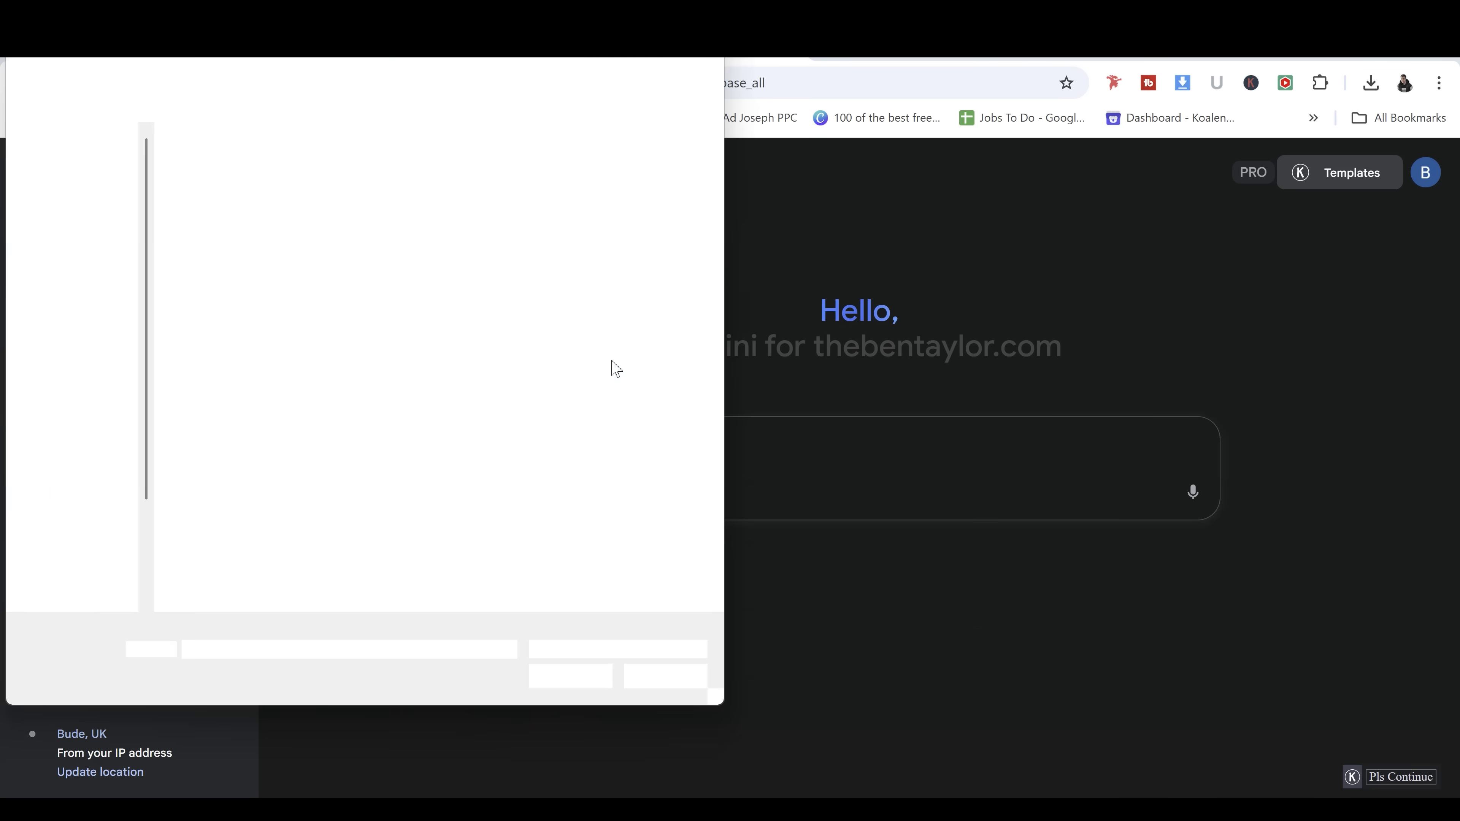
click(447, 326)
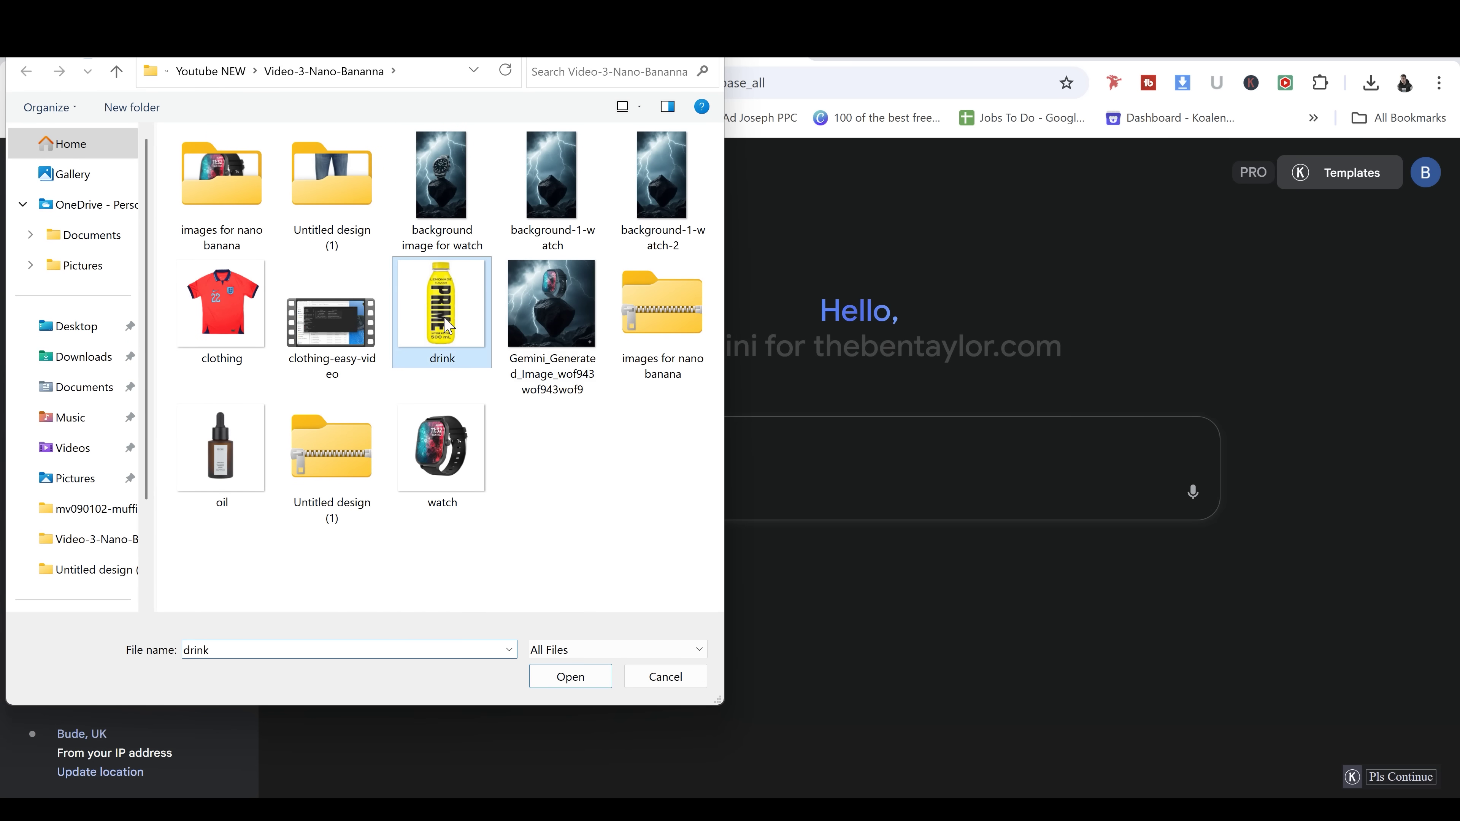
click(575, 678)
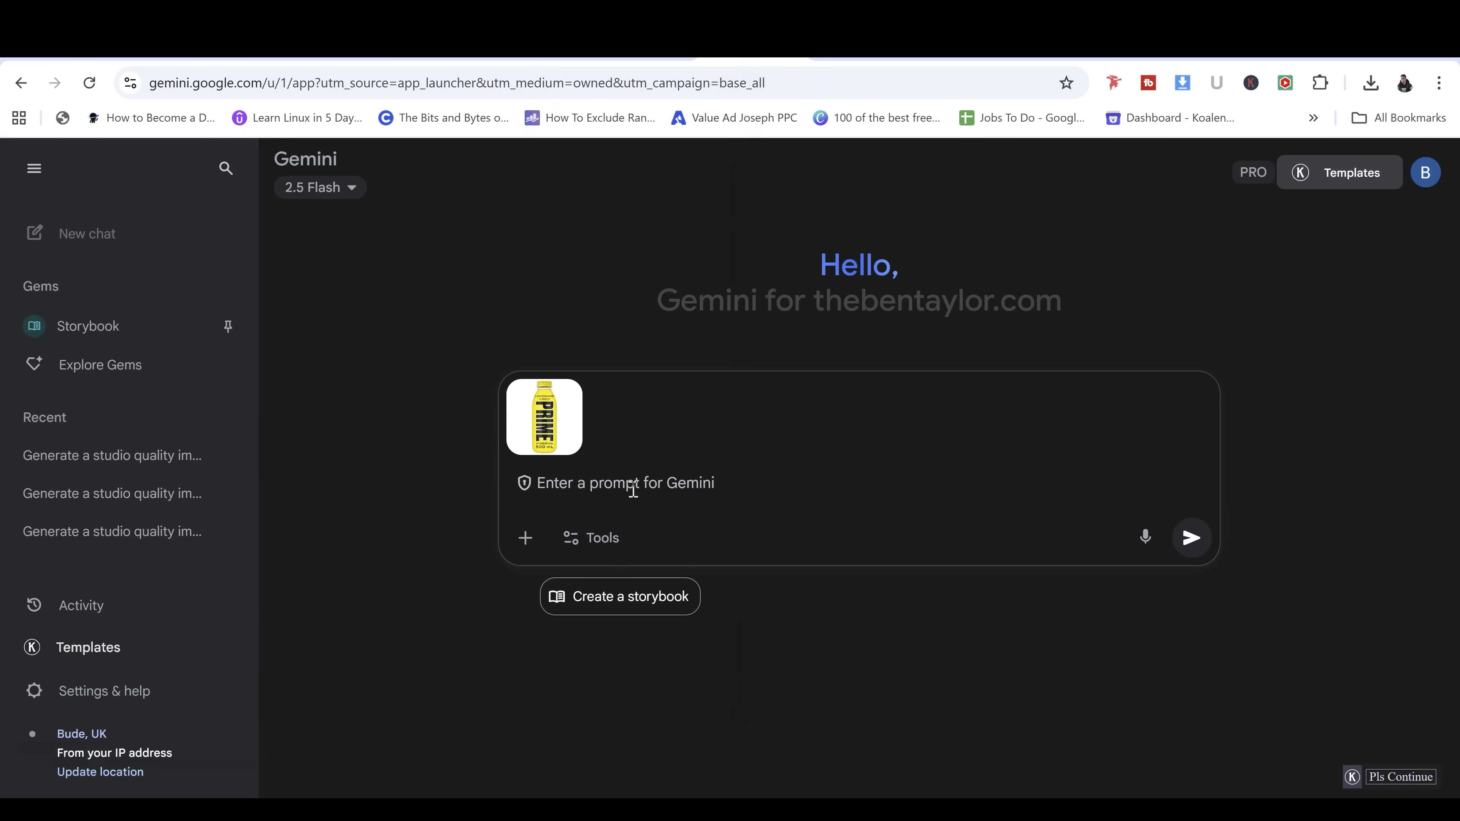
click(633, 489)
text(Generate a studio quality image of a hand holding this bottle of oil. The hand will be coming out of the ground straight, with mud and grass on the surface of the ground, the label on the product must be clearly readable. The background will be a beautiful sunny rainforest environment which will be out of focus drawing attention to the hand and the oil. The image will be taken with a canon eos r5 and macro 100mm RF lens)
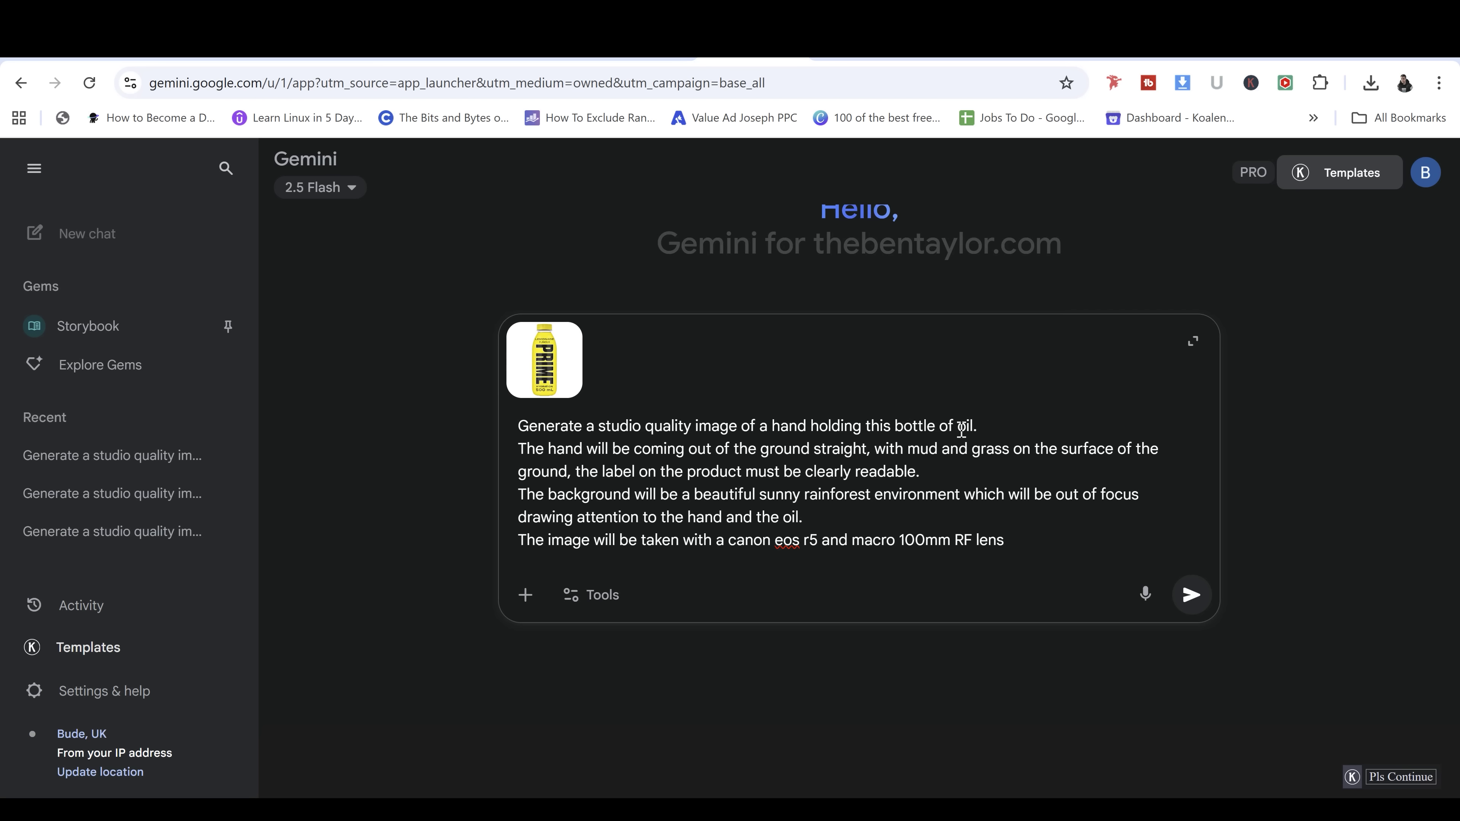
Remove 'of oil.' from the prompt's first line and send it with the drink image.
drag(980, 428, 940, 430)
key(BackSpace)
click(1189, 601)
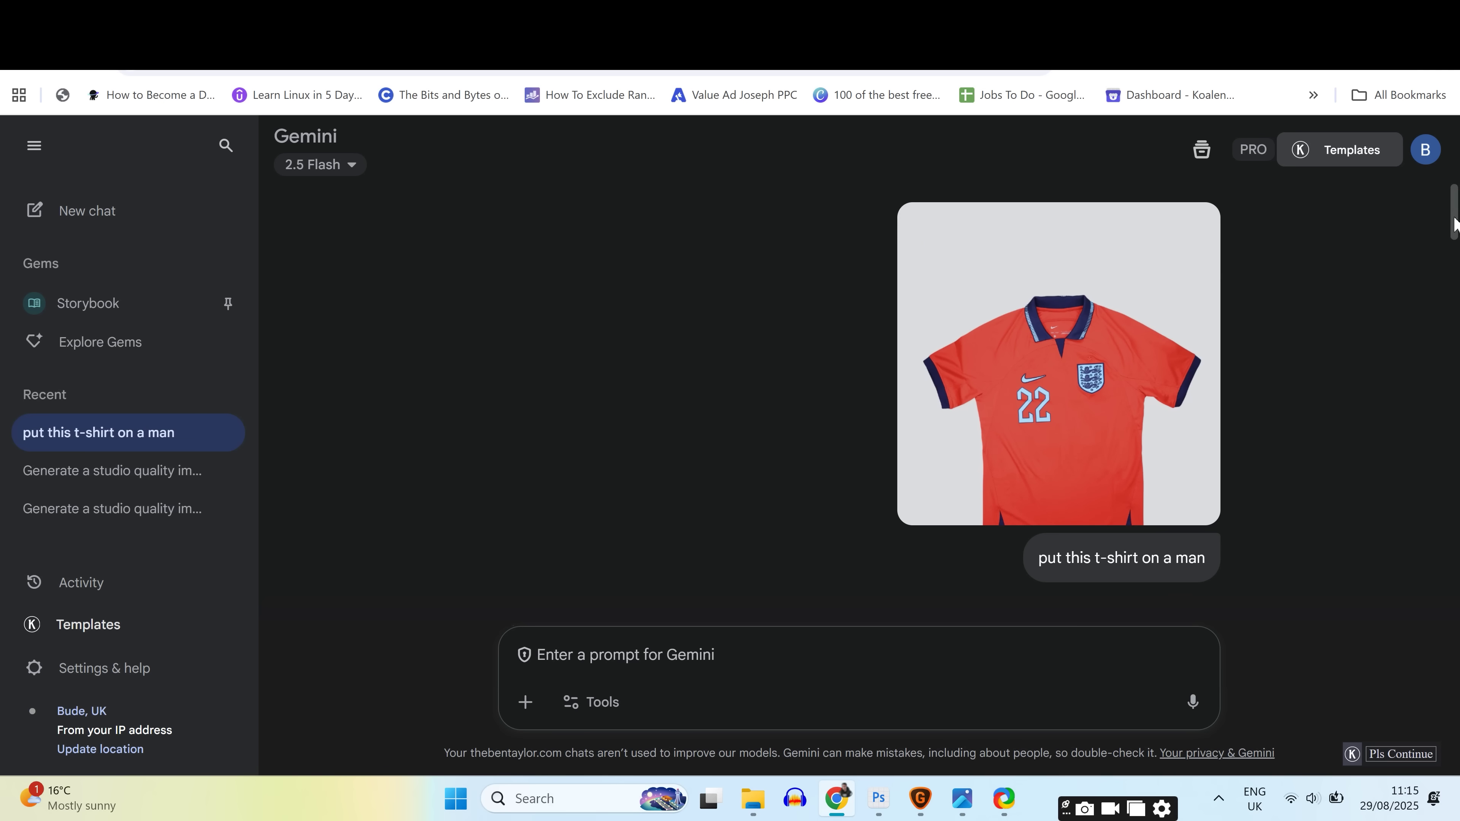
View the red England shirt photo full screen, then scroll down to the navy vest image.
drag(1454, 224, 1454, 285)
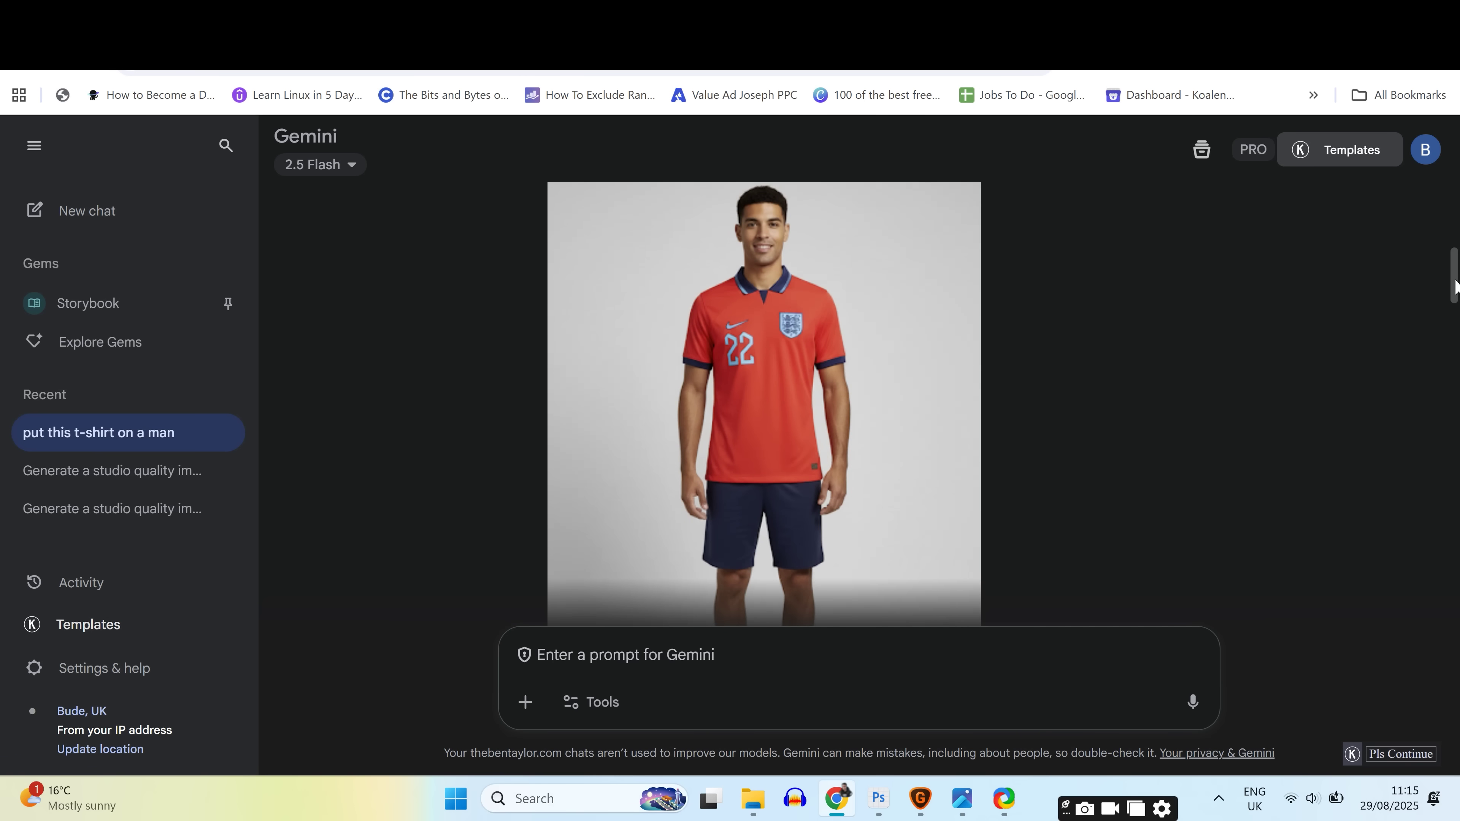
click(824, 312)
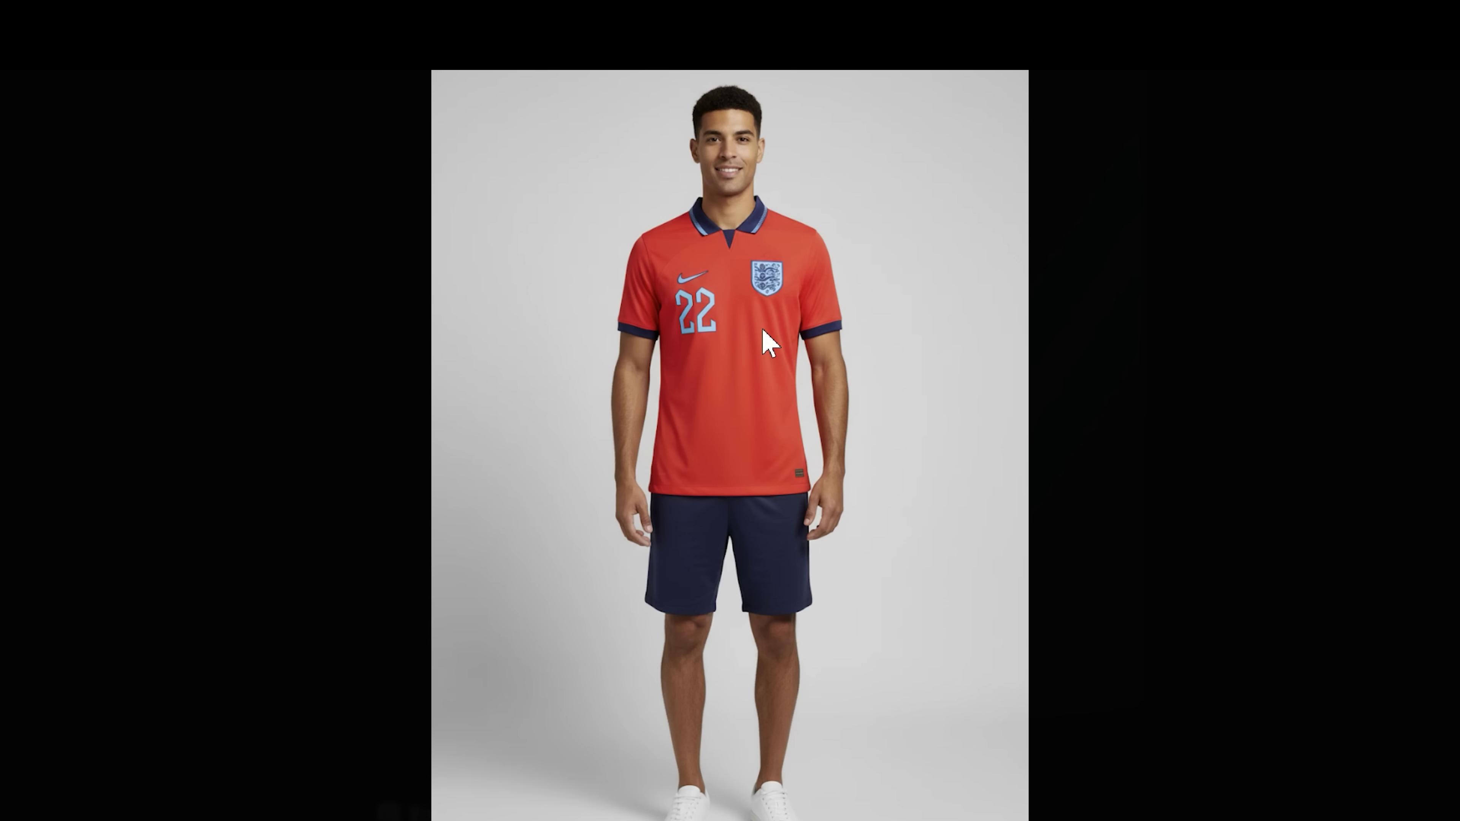
key(Escape)
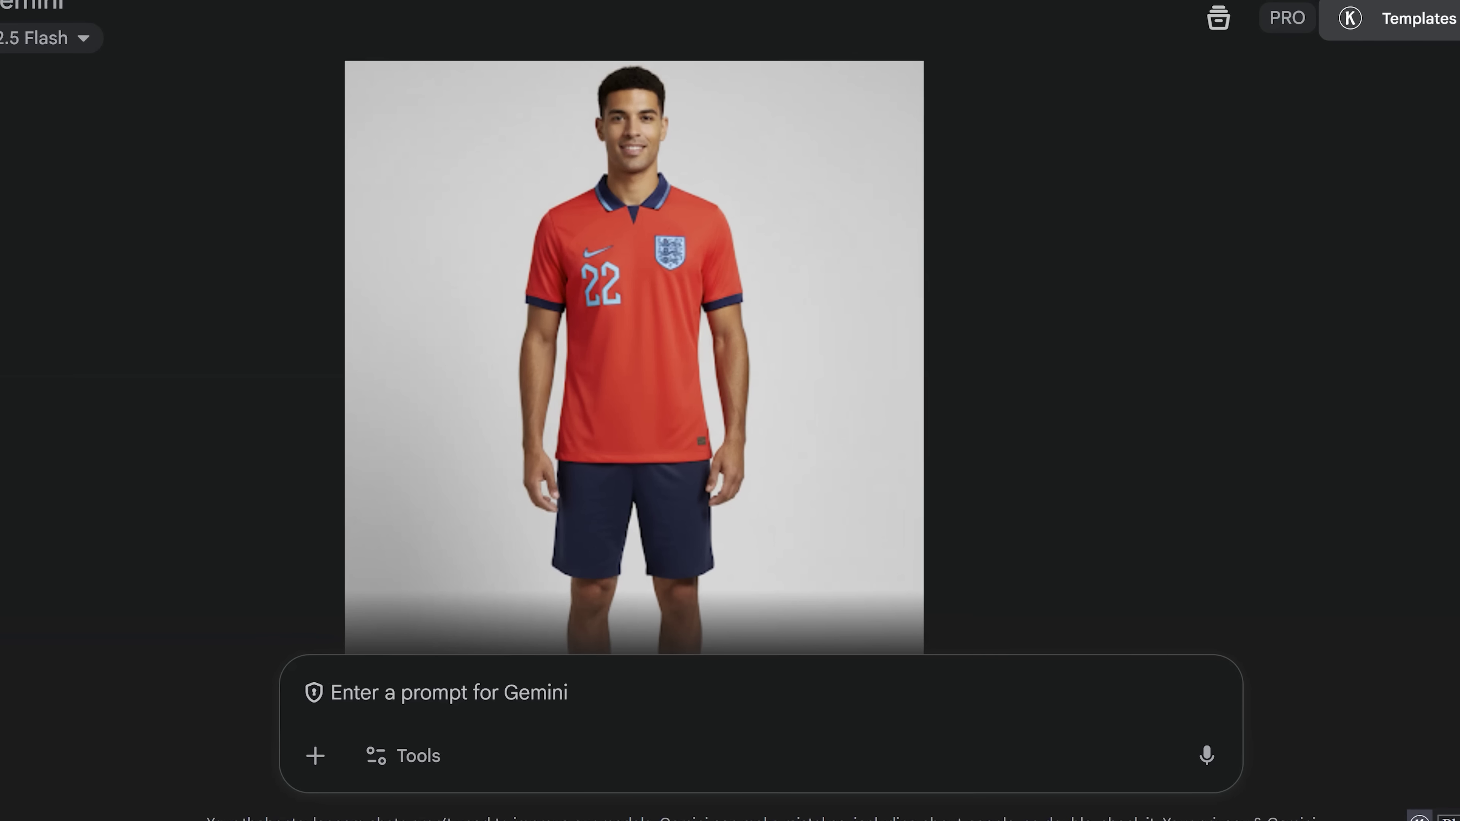
scroll(632, 300, down, 5)
scroll(747, 356, down, 10)
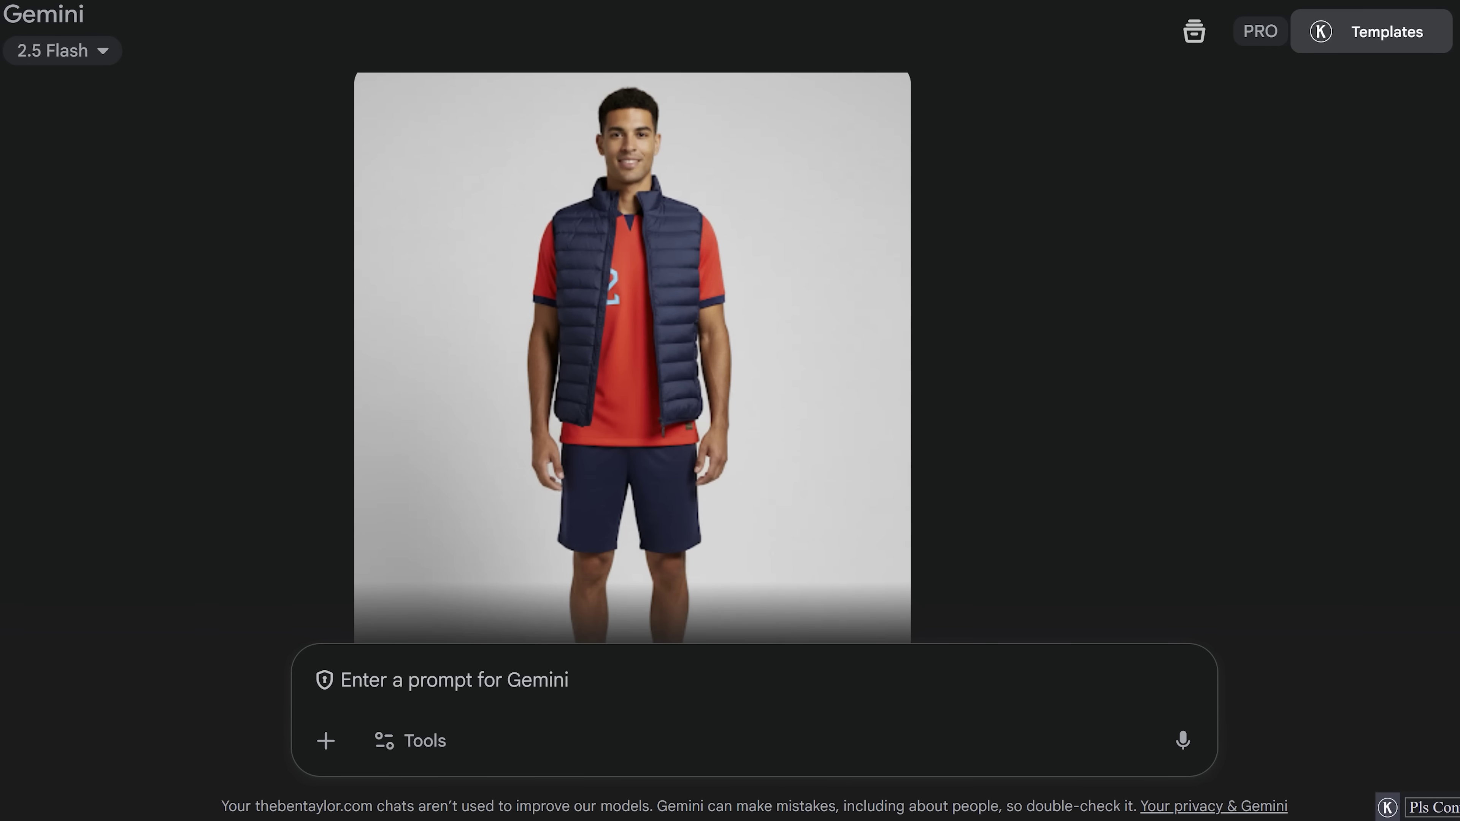
click(765, 397)
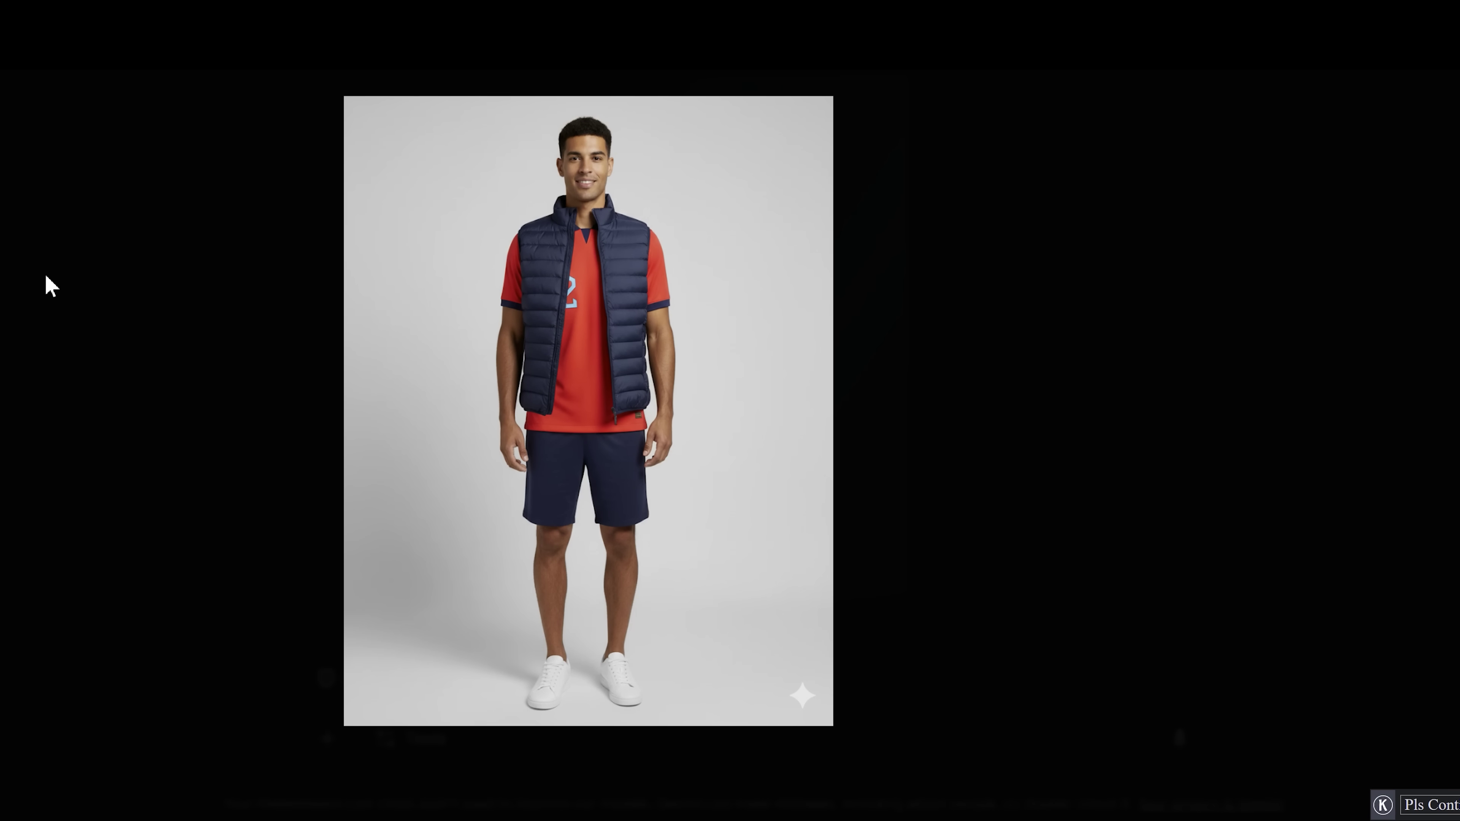
key(Escape)
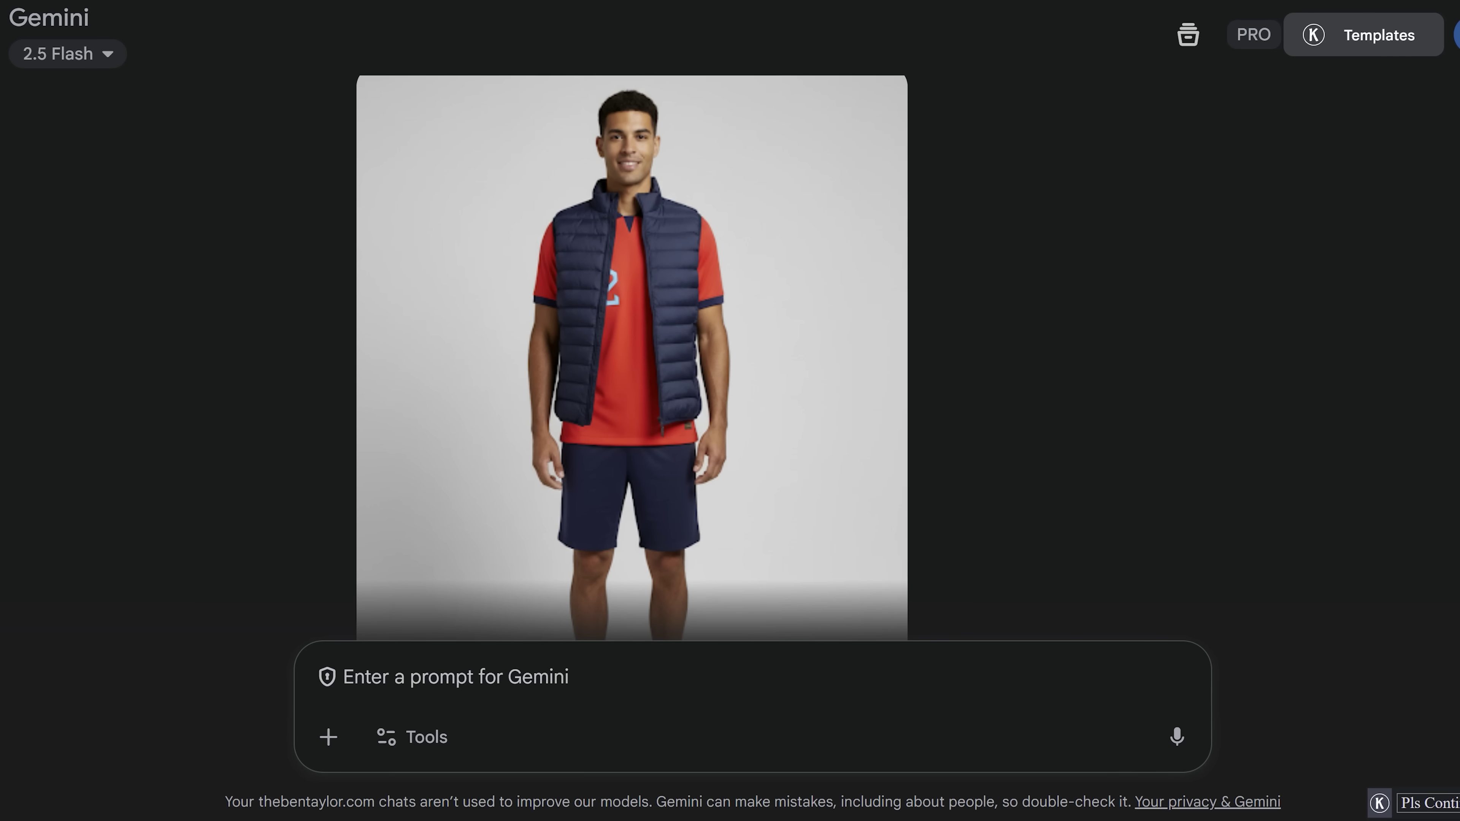
scroll(730, 356, down, 10)
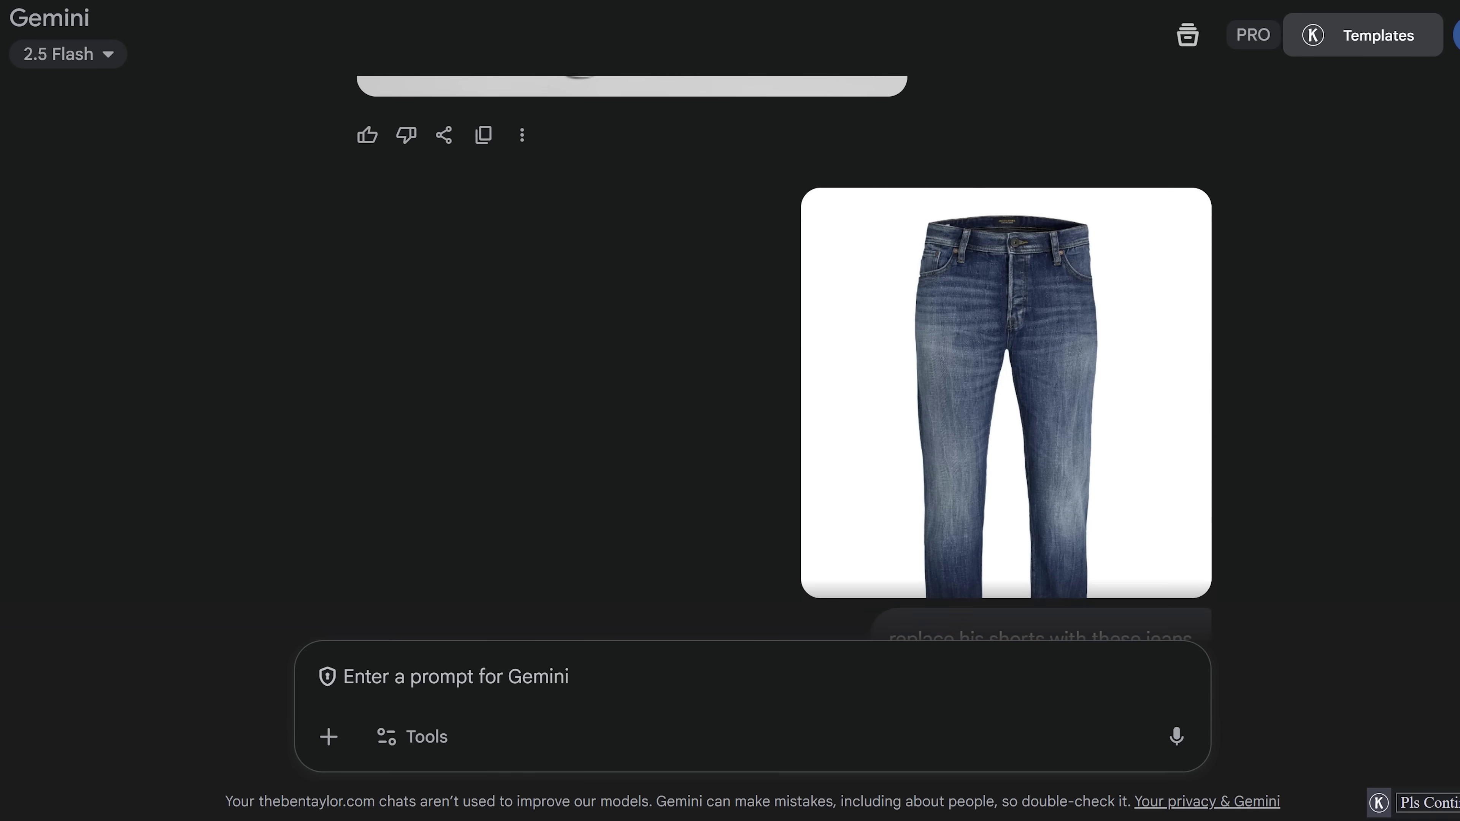
Scroll past the 'replace his shorts with these jeans' prompt and open the jeans outfit image.
scroll(730, 357, down, 2)
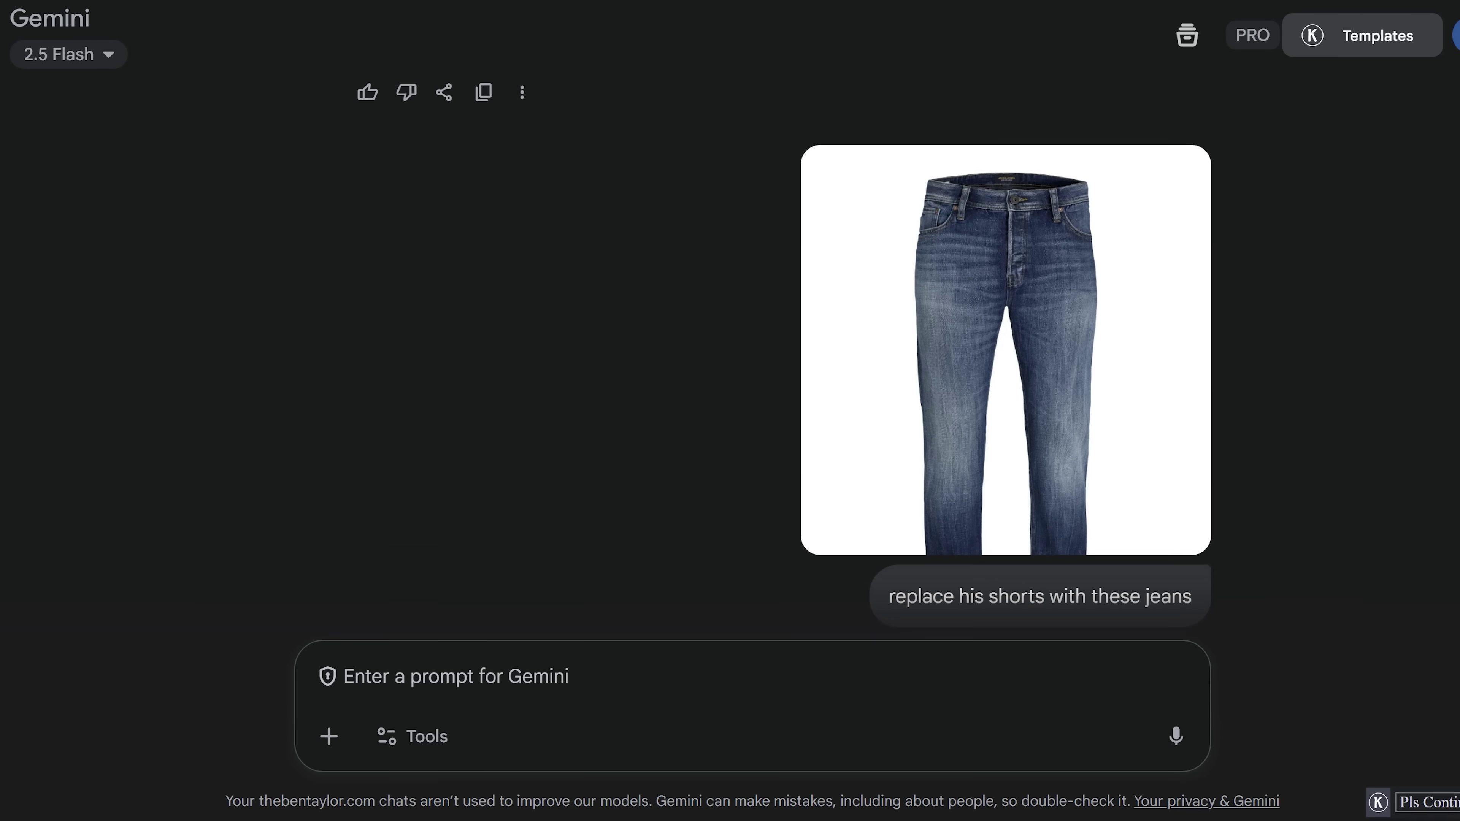
scroll(730, 357, down, 1)
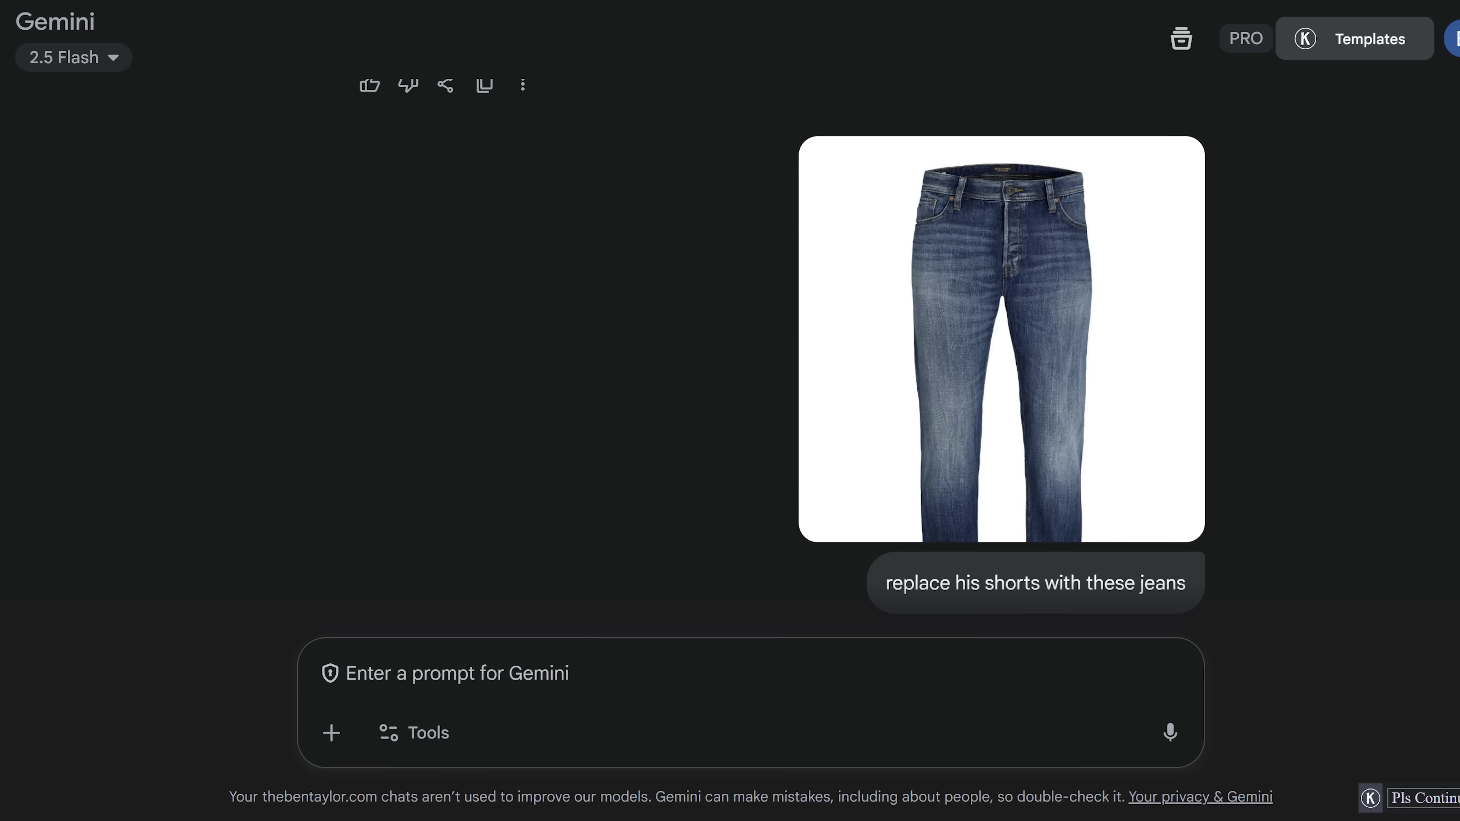
click(896, 402)
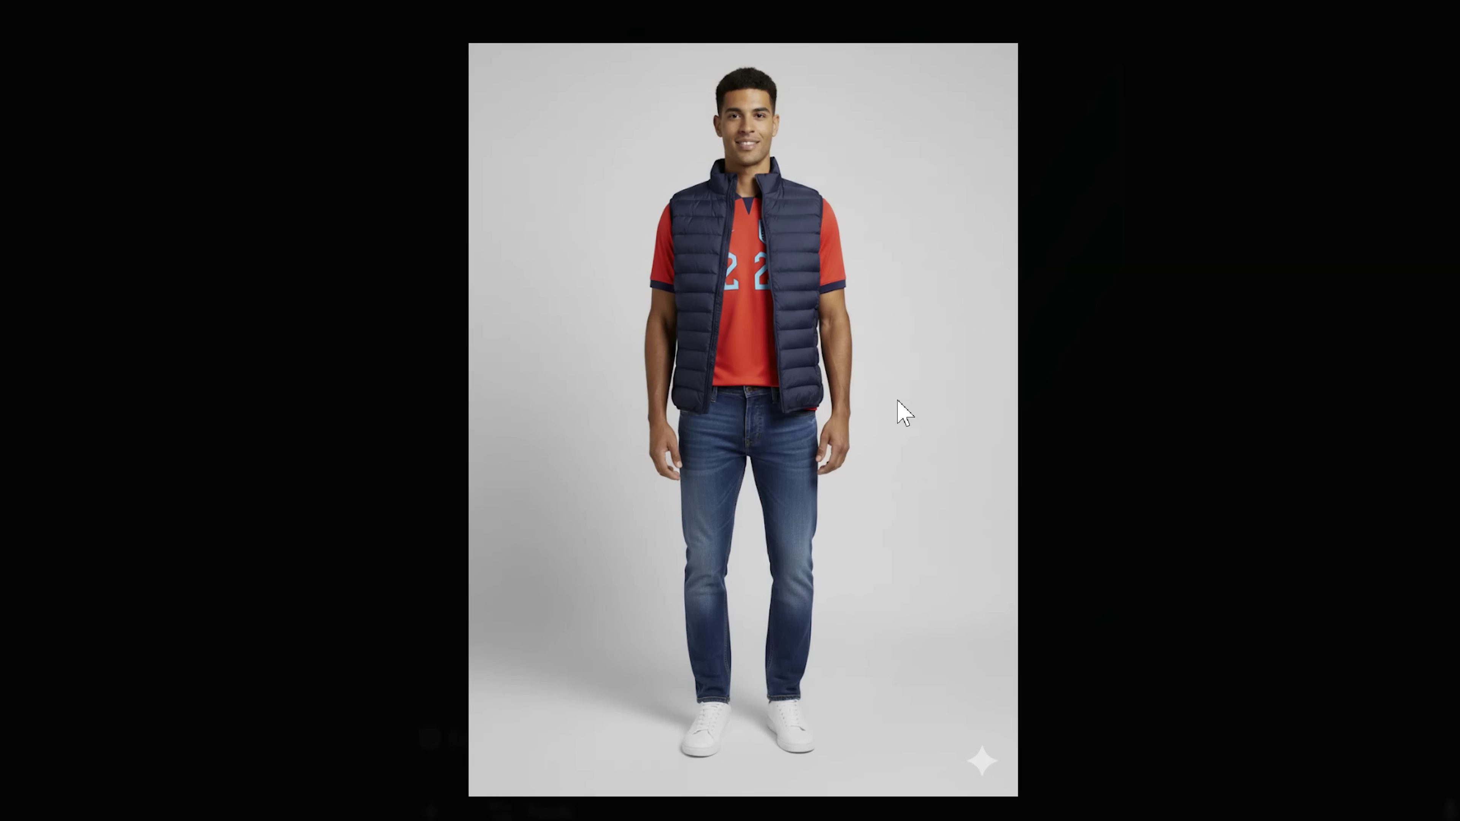